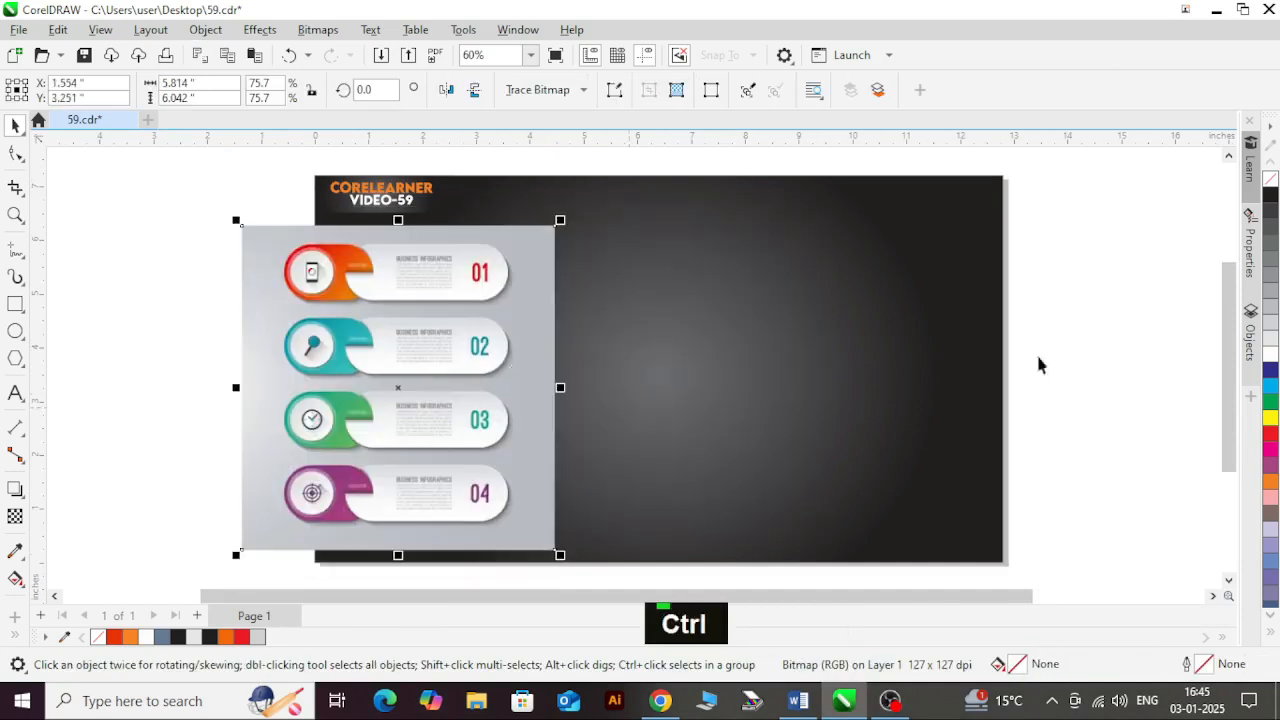
Draw a rectangle about 4.32" by 1.03" on the dark background beside the reference image and fill it white
{"action": "left_click", "coordinate": [1026, 407]}
{"action": "key", "text": "F6"}
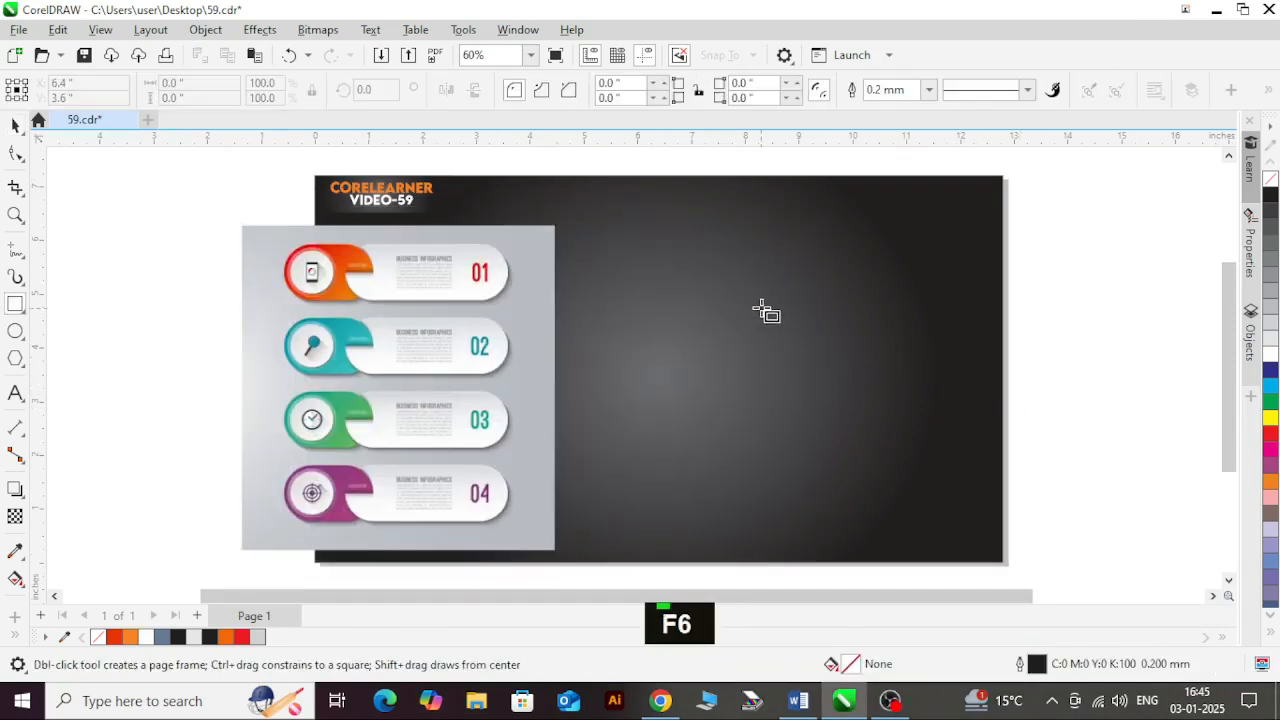
{"action": "left_click_drag", "start_coordinate": [676, 255], "coordinate": [909, 309]}
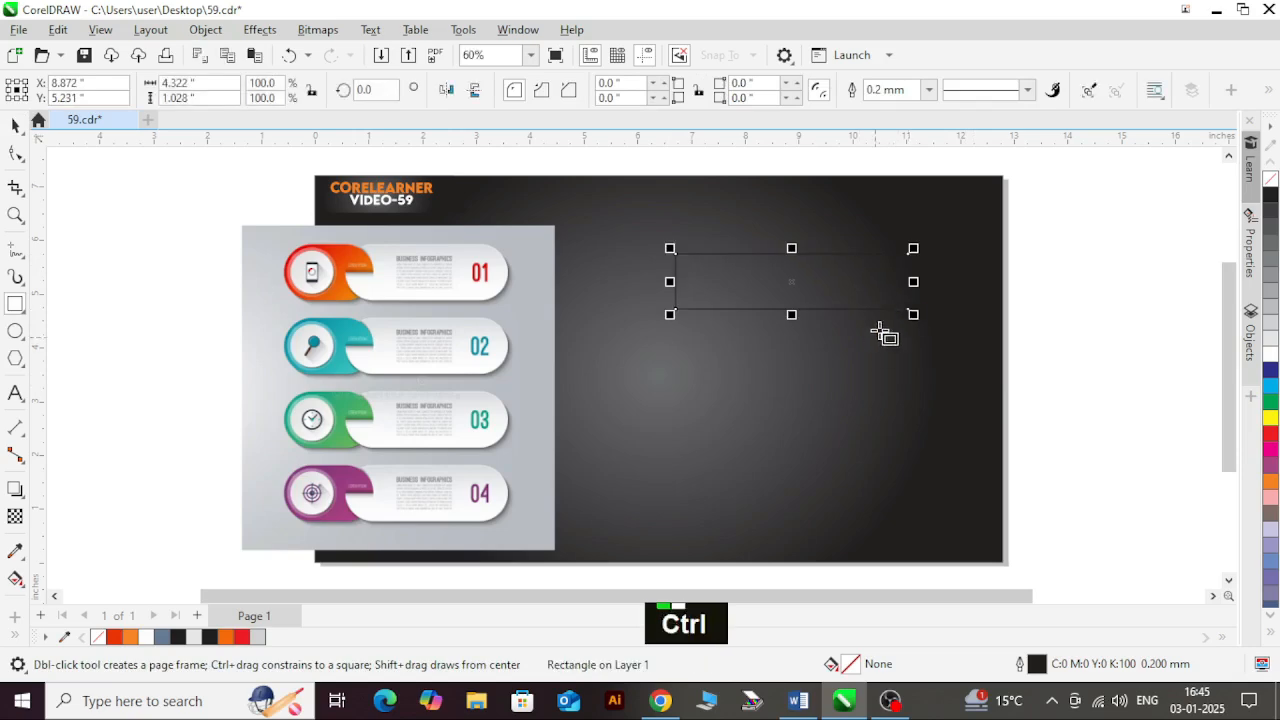
{"action": "key", "text": "ctrl+space"}
{"action": "left_click", "coordinate": [1271, 354]}
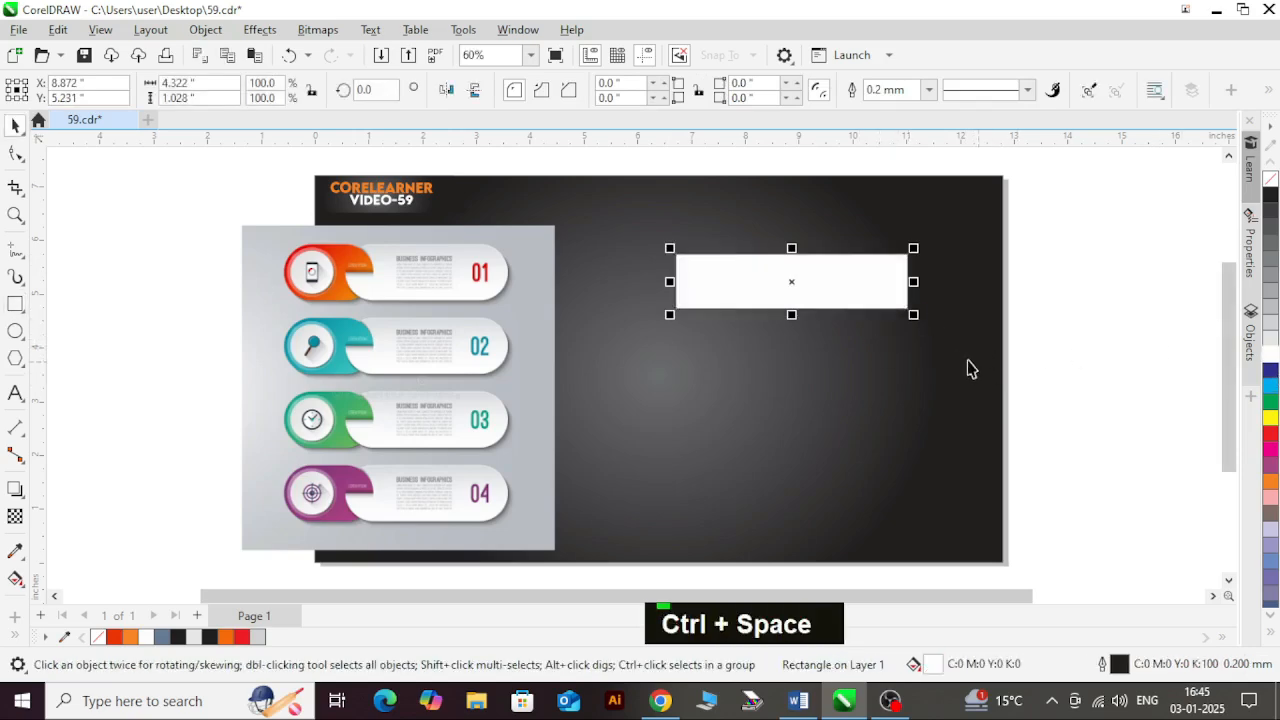
Round the white rectangle's ends fully into a pill about 4.32" by 1.22" and place it near the dark background's upper right
{"action": "key", "text": "F10"}
{"action": "left_click_drag", "start_coordinate": [910, 258], "coordinate": [850, 298]}
{"action": "key", "text": "ctrl+space"}
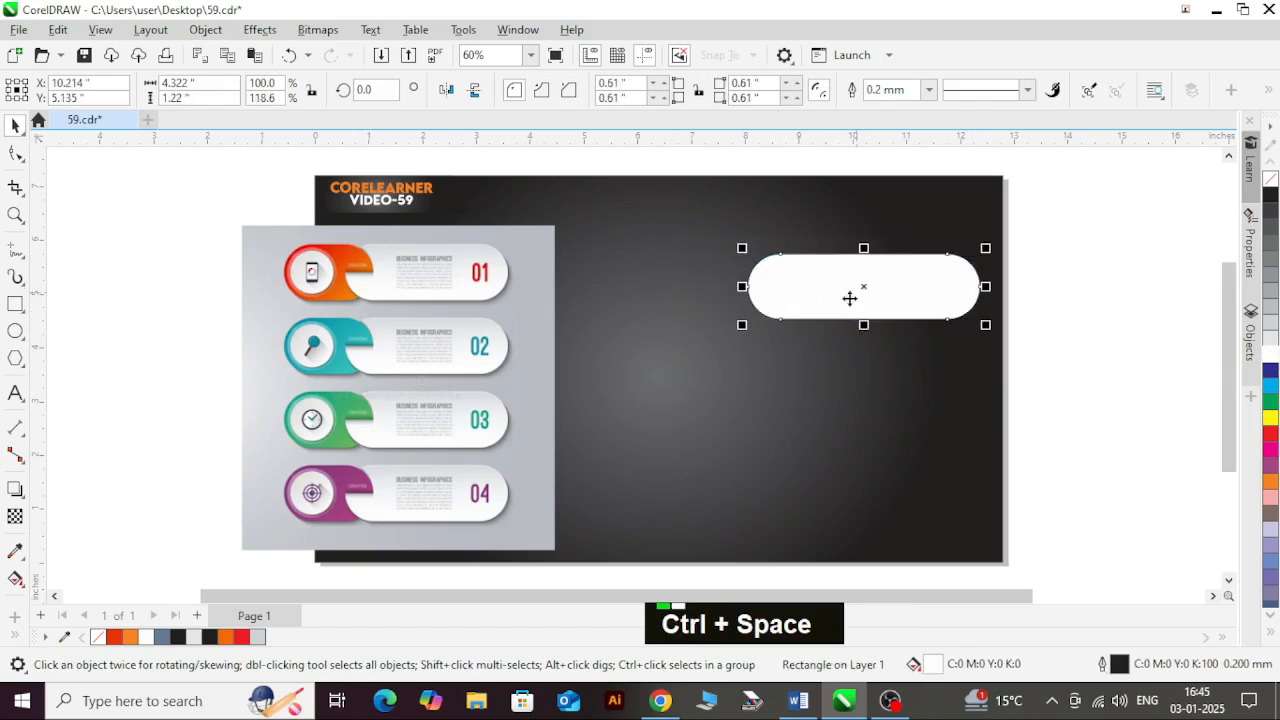
Duplicate the white pill as a shorter one about 2.27" wide, overlapping the original's left end at the same height
{"action": "left_click_drag", "start_coordinate": [947, 289], "coordinate": [730, 312]}
{"action": "right_click", "coordinate": [769, 289], "text": "ctrl"}
{"action": "scroll", "coordinate": [740, 289], "scroll_direction": "up", "scroll_amount": 2}
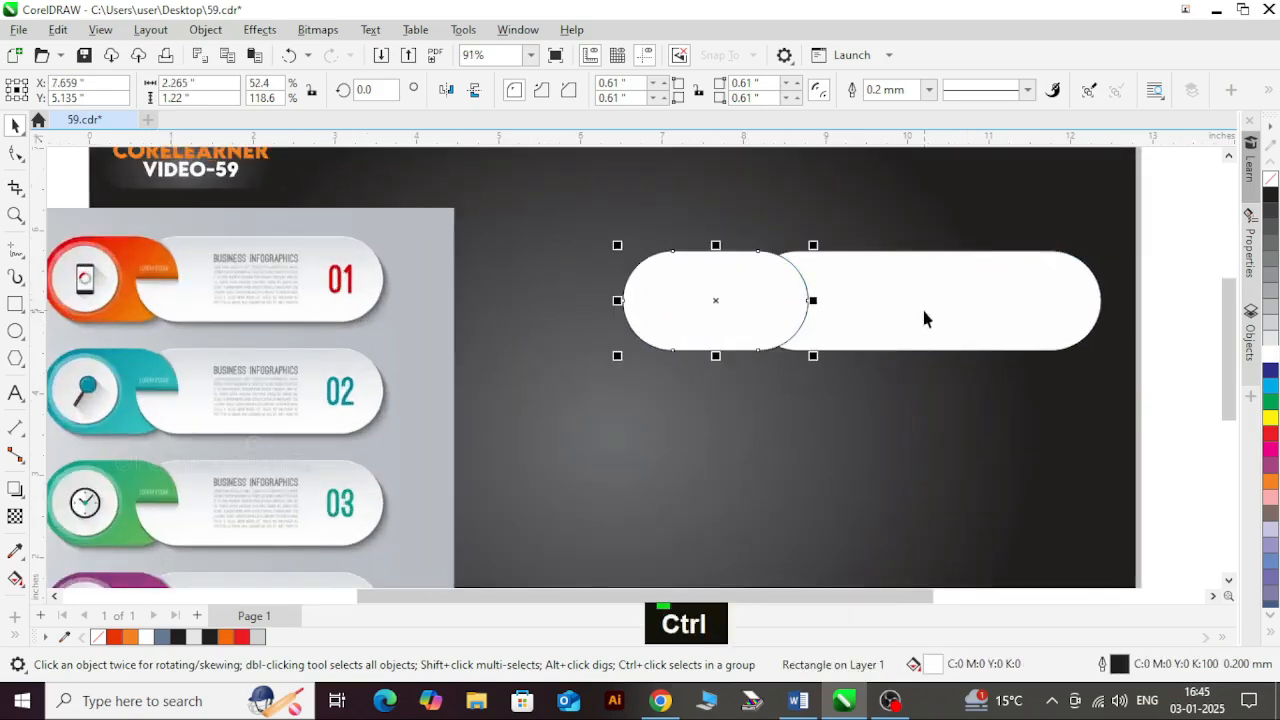
{"action": "key", "text": "shift+Page_Down"}
{"action": "key", "text": "ctrl+z"}
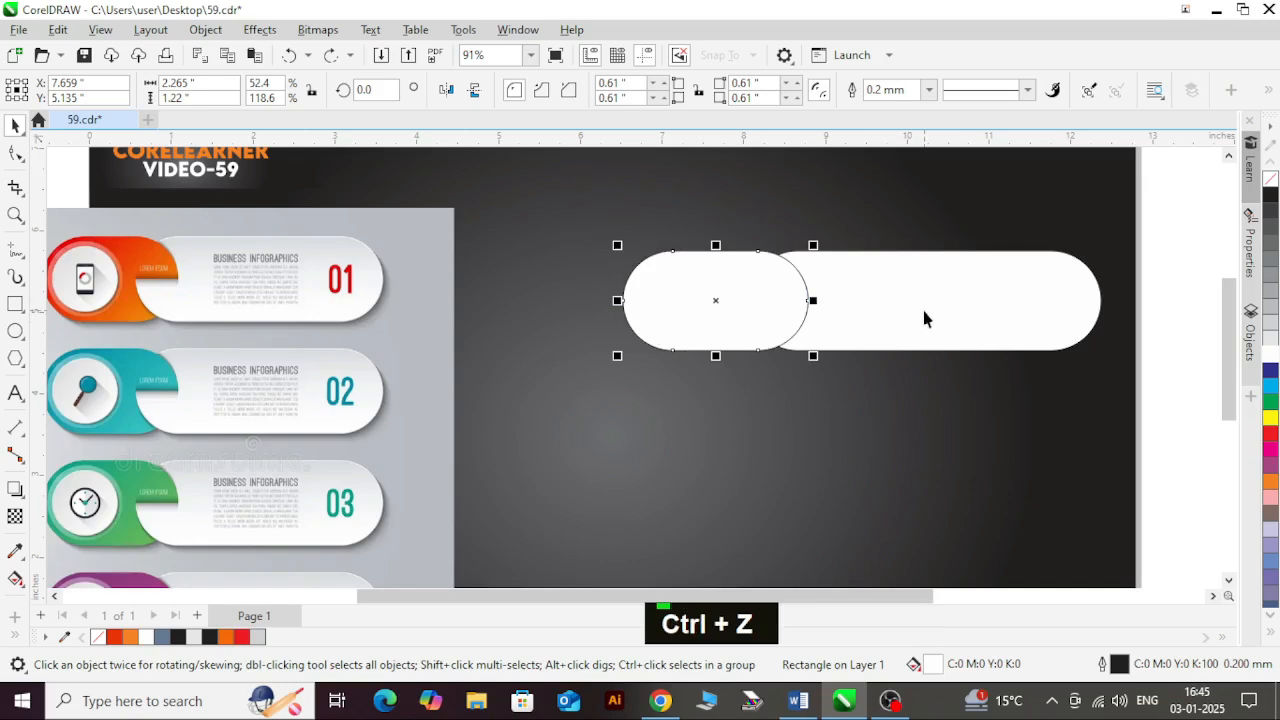
Apply a vertical linear fountain fill to the short pill, with its upper colour sampled from the red of reference banner 01
{"action": "left_click", "coordinate": [1175, 361]}
{"action": "left_click", "coordinate": [750, 305]}
{"action": "key", "text": "g"}
{"action": "left_click_drag", "start_coordinate": [720, 348], "coordinate": [720, 264]}
{"action": "left_click", "coordinate": [741, 258]}
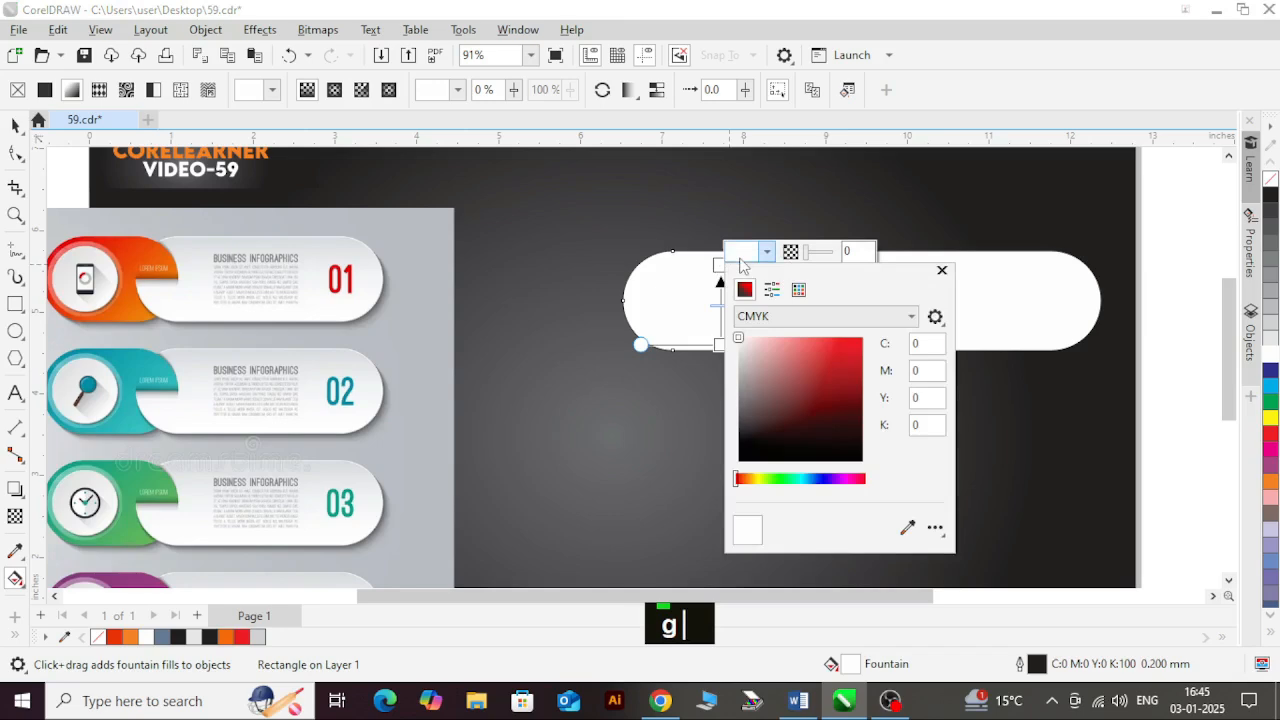
{"action": "left_click", "coordinate": [910, 530]}
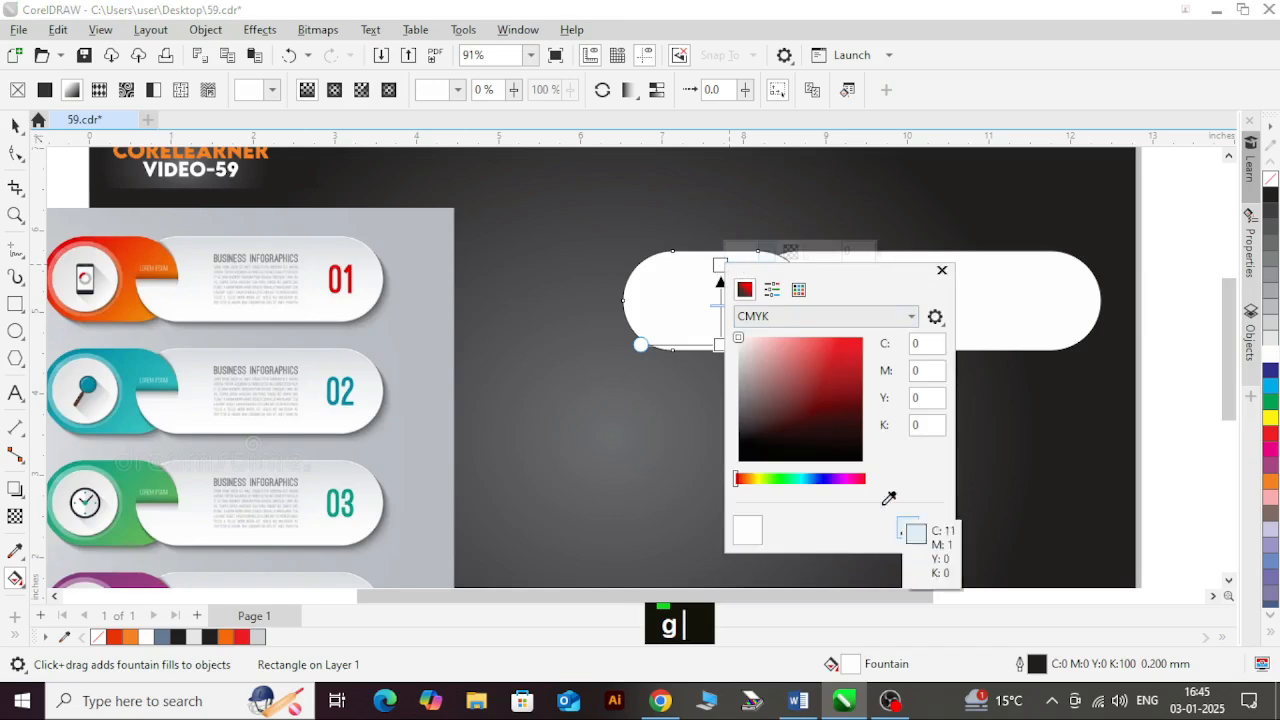
{"action": "left_click", "coordinate": [110, 248]}
Set the gradient's lower colour to orange #EC7A01, sampled from reference banner 01
{"action": "double_click", "coordinate": [718, 345]}
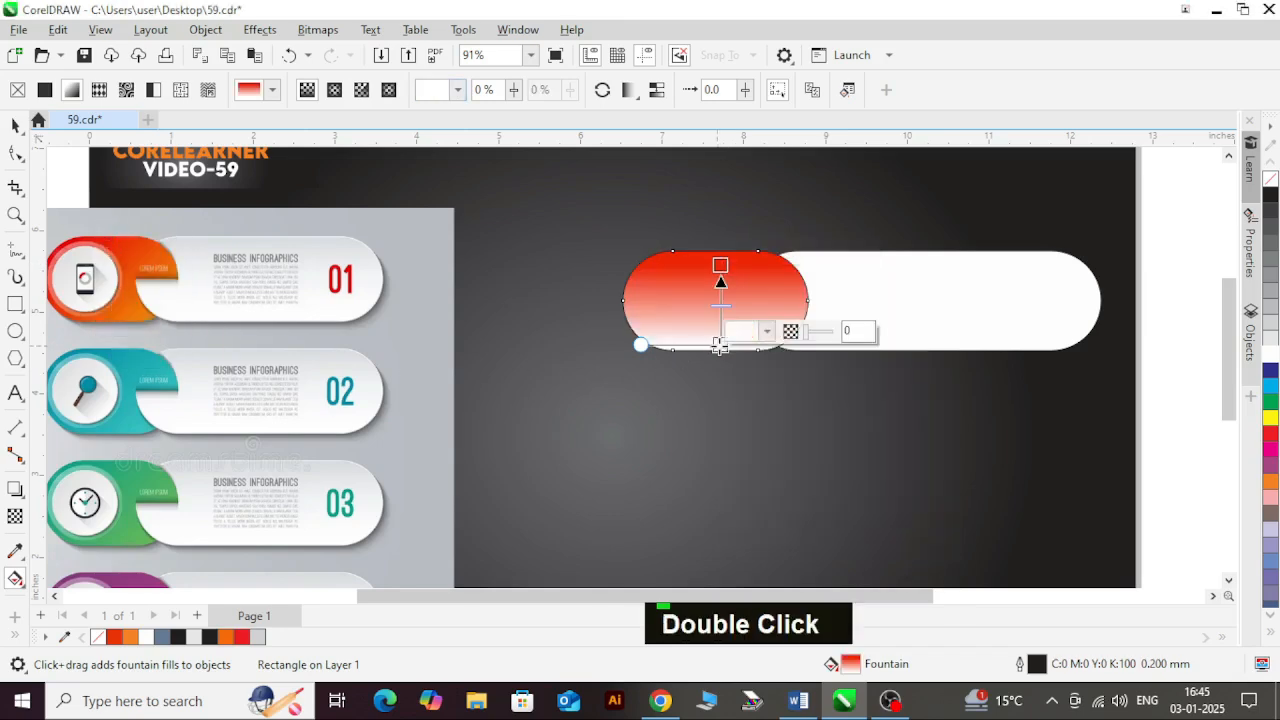
{"action": "left_click", "coordinate": [740, 331]}
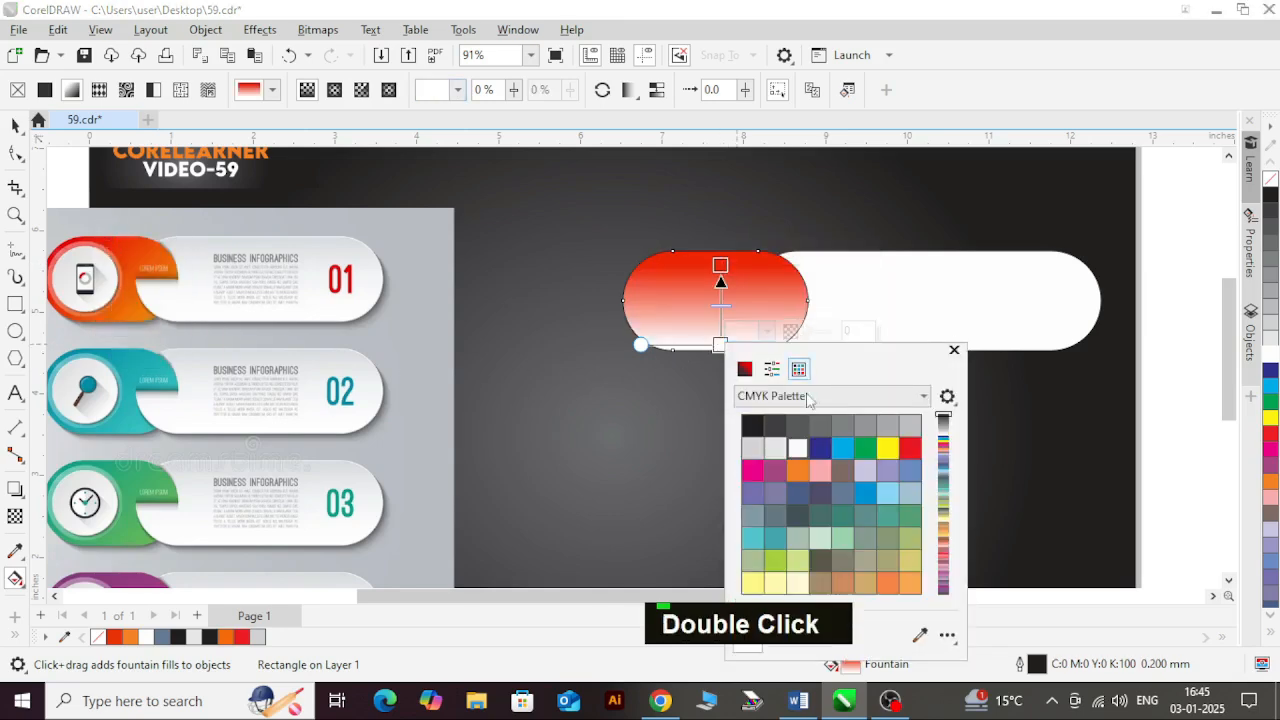
{"action": "left_click", "coordinate": [920, 633]}
{"action": "left_click", "coordinate": [140, 318]}
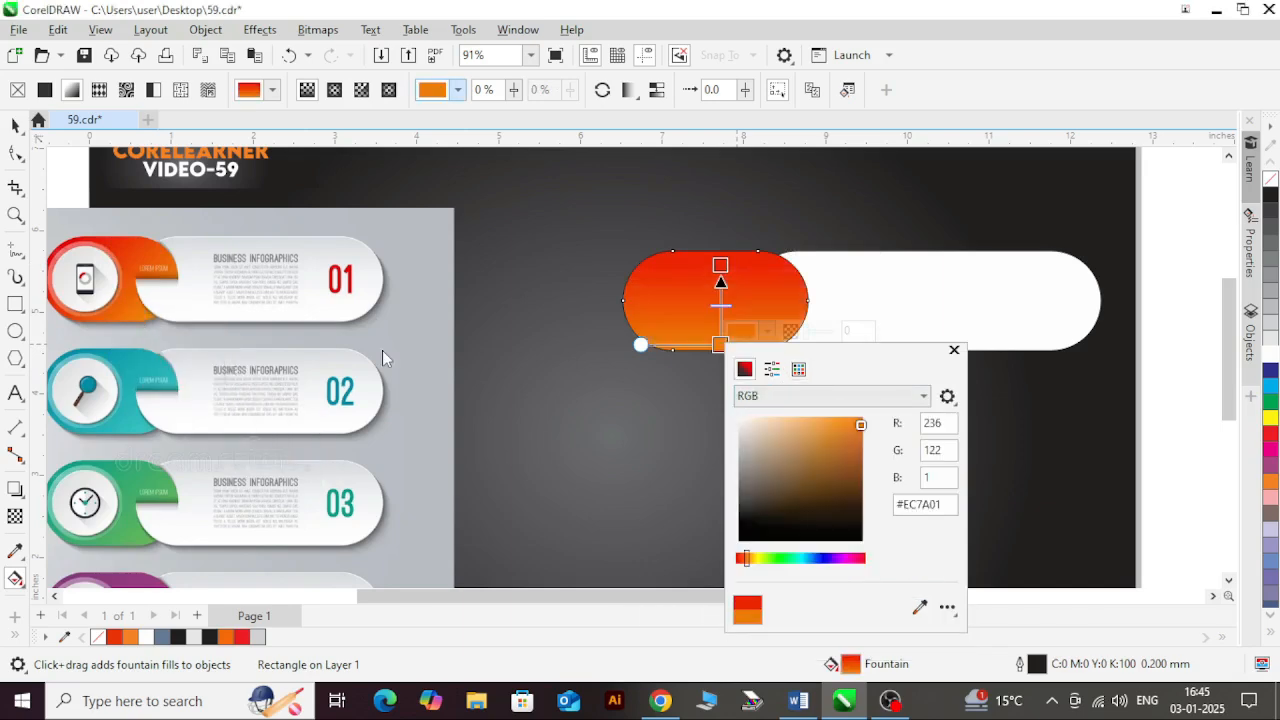
{"action": "left_click", "coordinate": [954, 350]}
{"action": "left_click", "coordinate": [14, 127]}
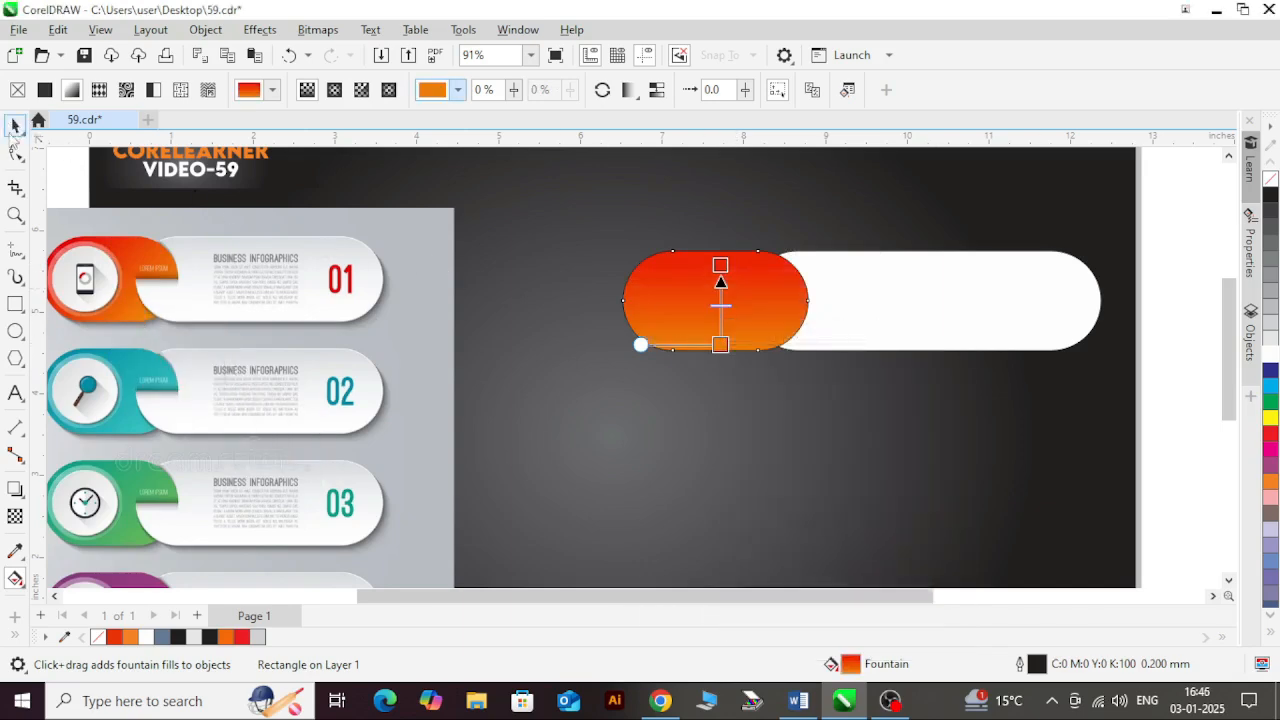
Remove the outlines from both the orange pill and the white pill
{"action": "left_click", "coordinate": [1159, 340]}
{"action": "left_click", "coordinate": [775, 303]}
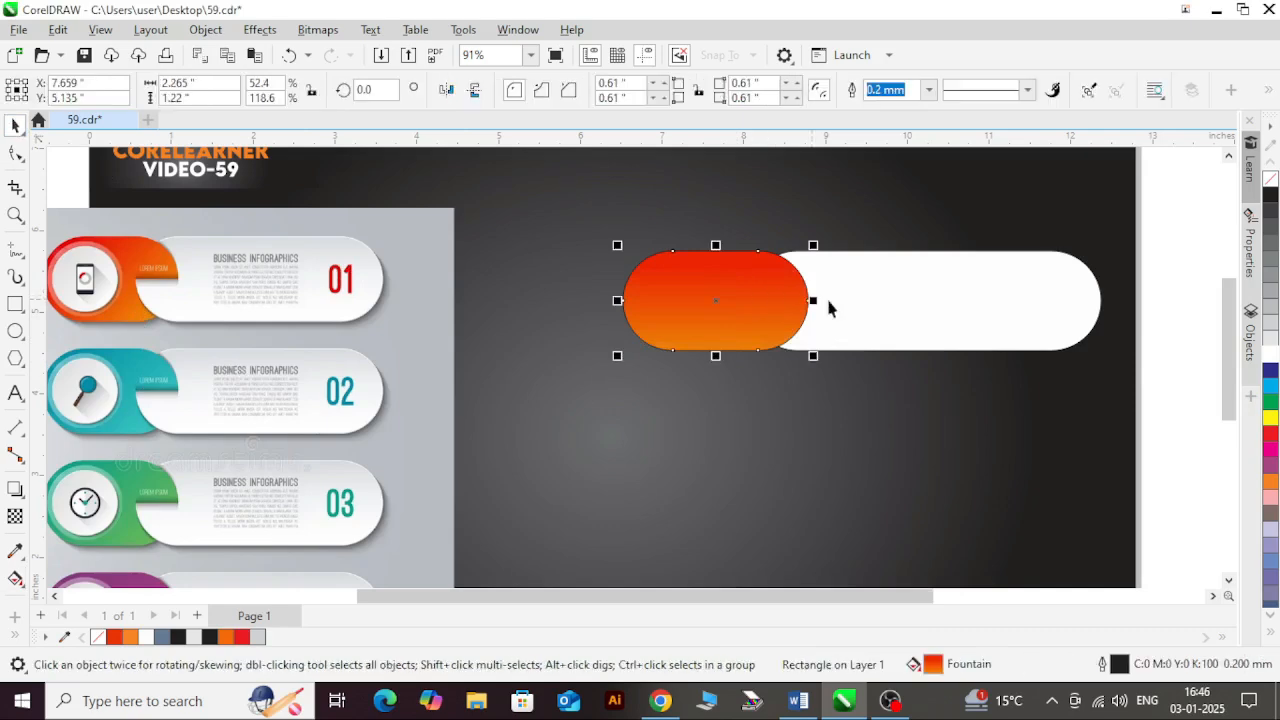
{"action": "left_click", "coordinate": [893, 318], "text": "shift"}
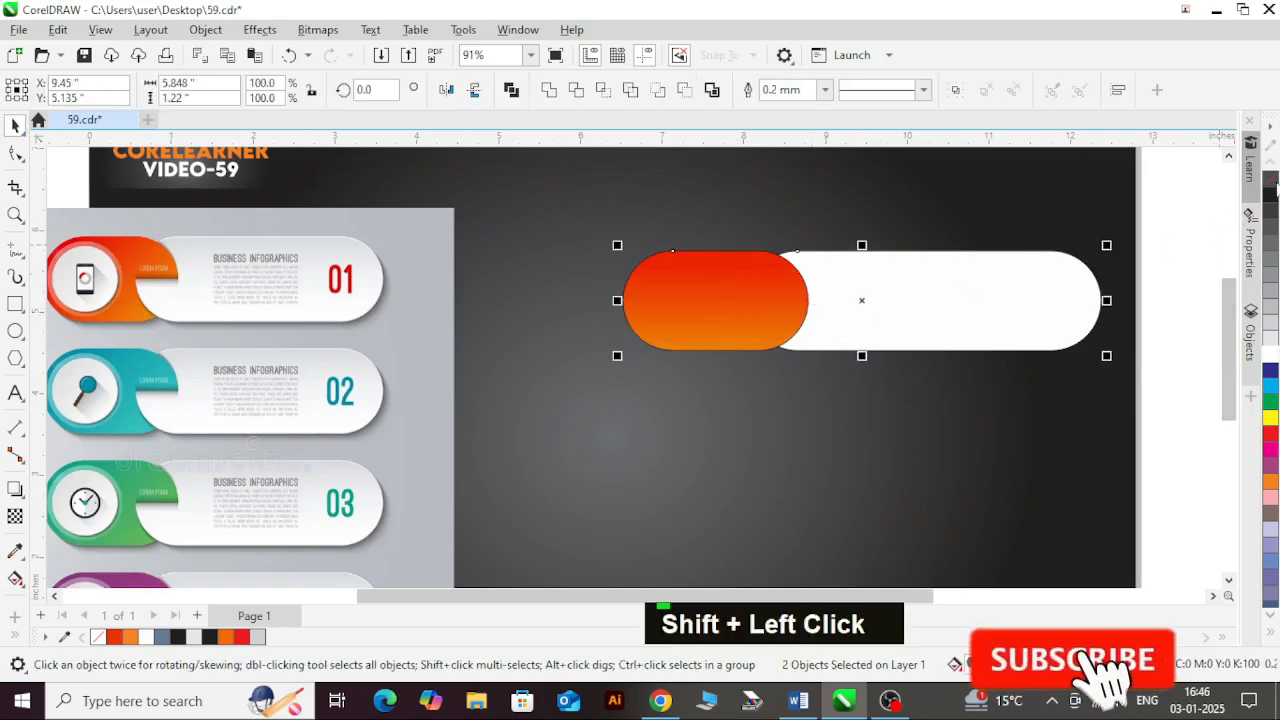
{"action": "left_click", "coordinate": [1154, 303]}
Draw a straight horizontal line about 2.8" long across the orange pill and centre it on the pill in both directions
{"action": "left_click", "coordinate": [712, 322]}
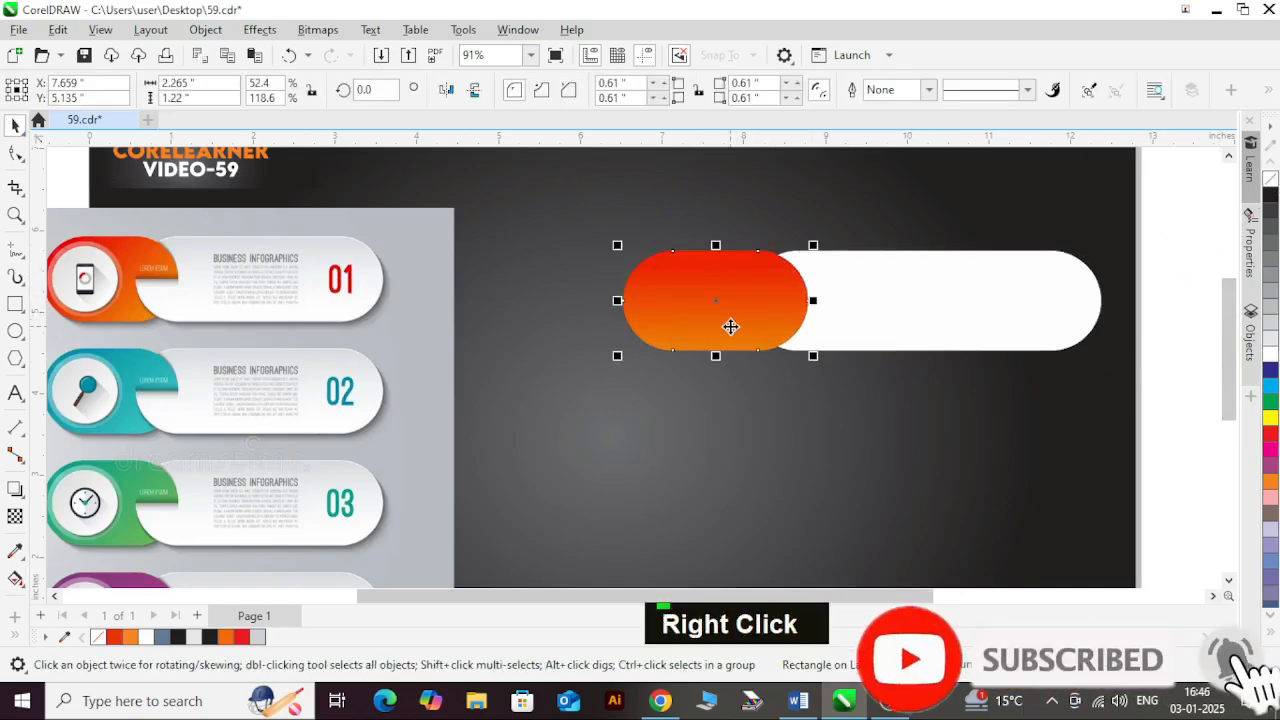
{"action": "key", "text": "F5"}
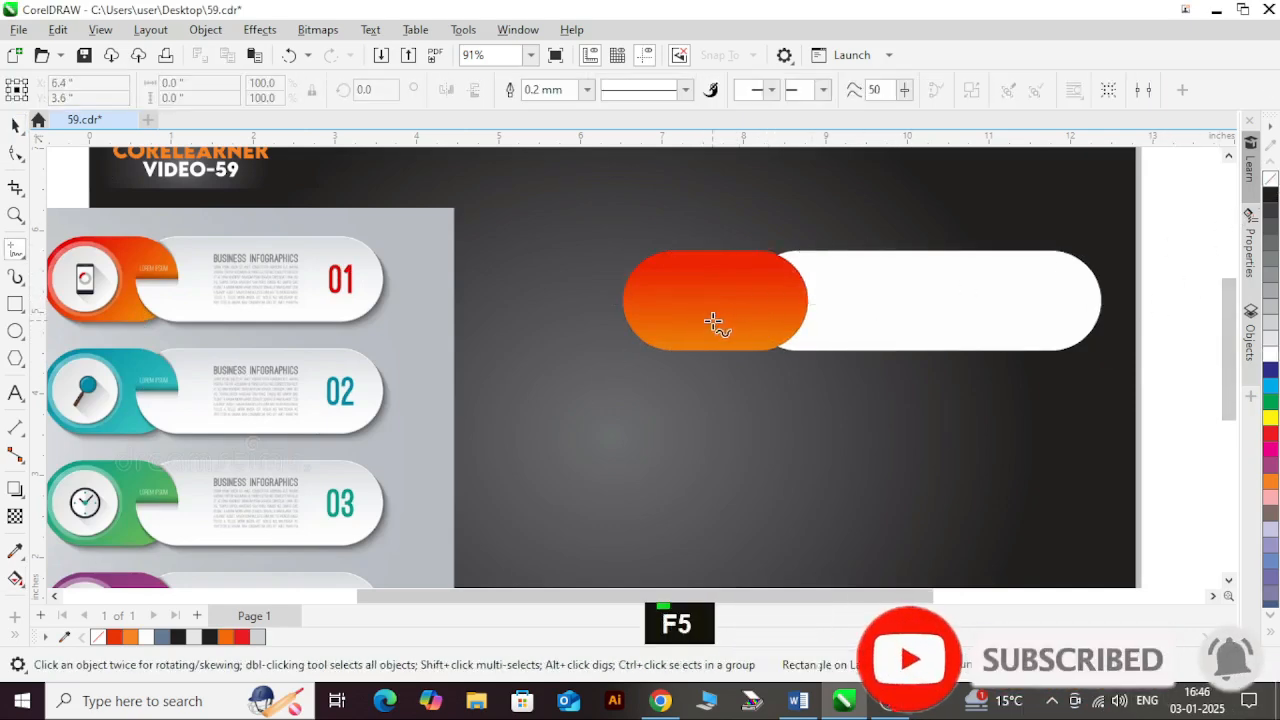
{"action": "left_click", "coordinate": [621, 313]}
{"action": "left_click", "coordinate": [850, 310], "text": "ctrl"}
{"action": "key", "text": "ctrl+space"}
{"action": "left_click", "coordinate": [782, 284], "text": "shift"}
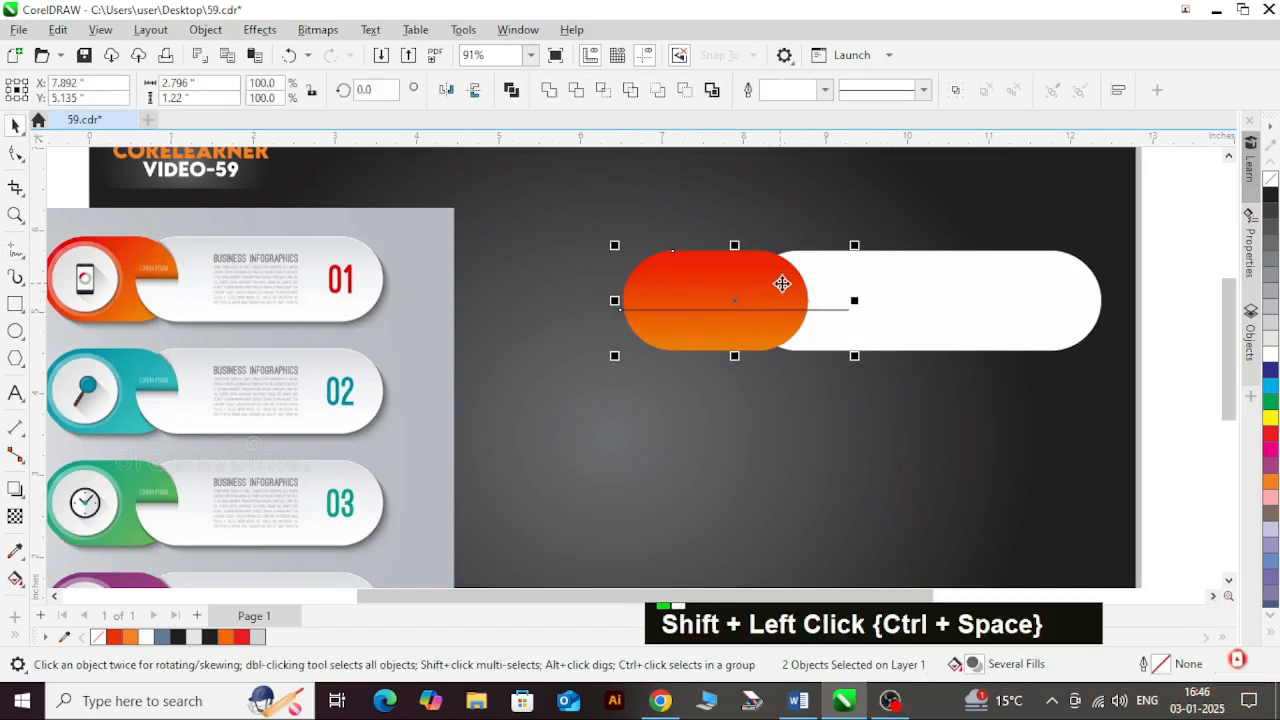
{"action": "key", "text": "c"}
{"action": "key", "text": "e"}
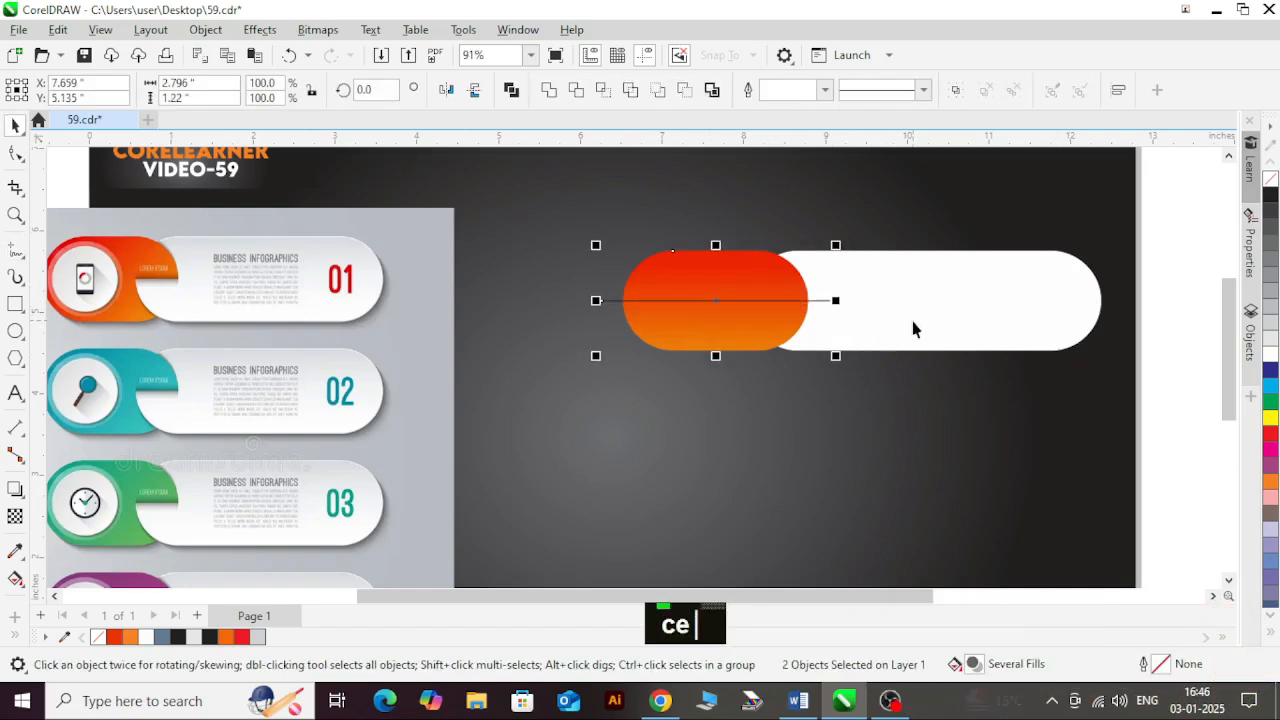
{"action": "left_click", "coordinate": [1156, 352]}
{"action": "left_click_drag", "start_coordinate": [1013, 317], "coordinate": [1081, 309]}
{"action": "key", "text": "ctrl+z"}
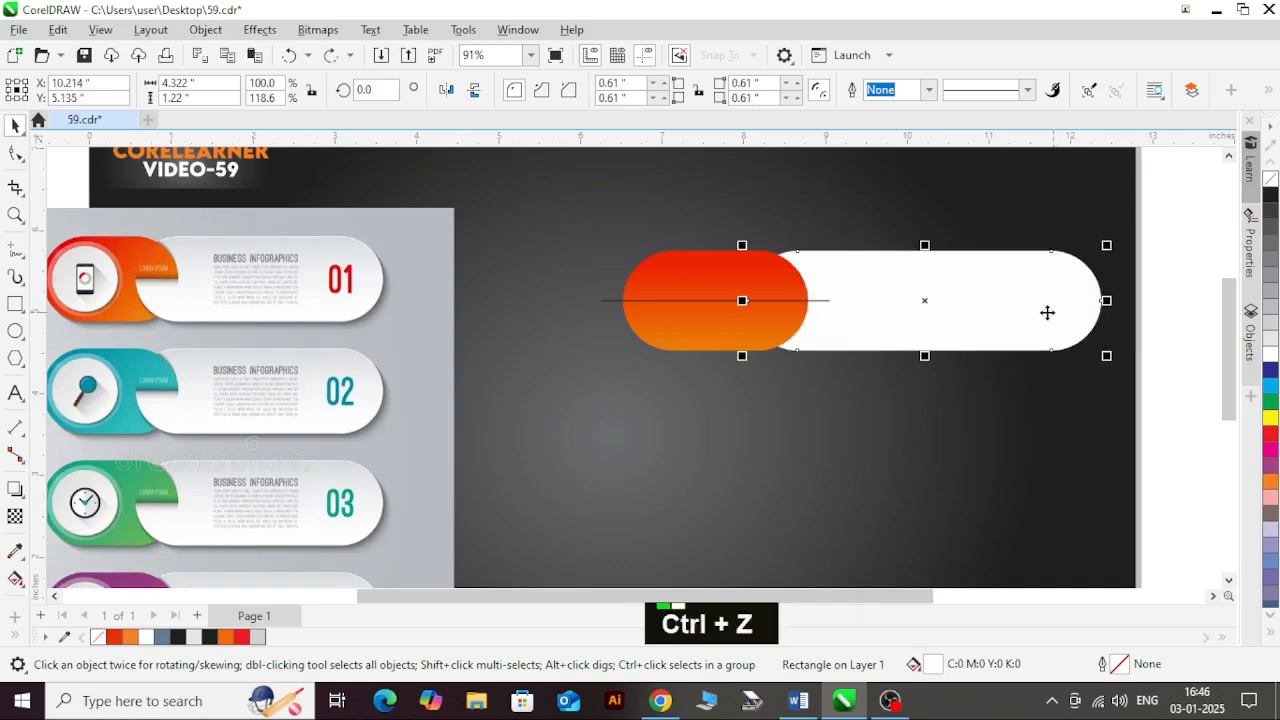
{"action": "key", "text": "shift+Page_Up"}
{"action": "key", "text": "shift+Page_Down"}
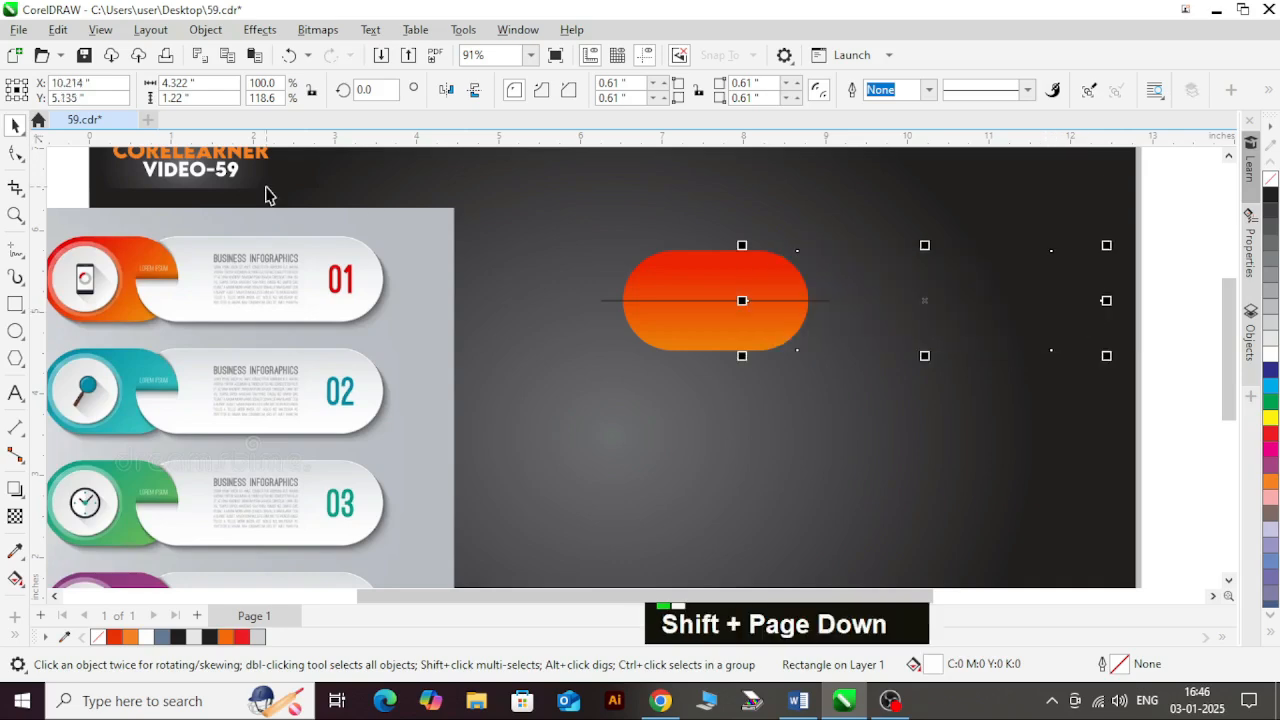
{"action": "key", "text": "ctrl+z"}
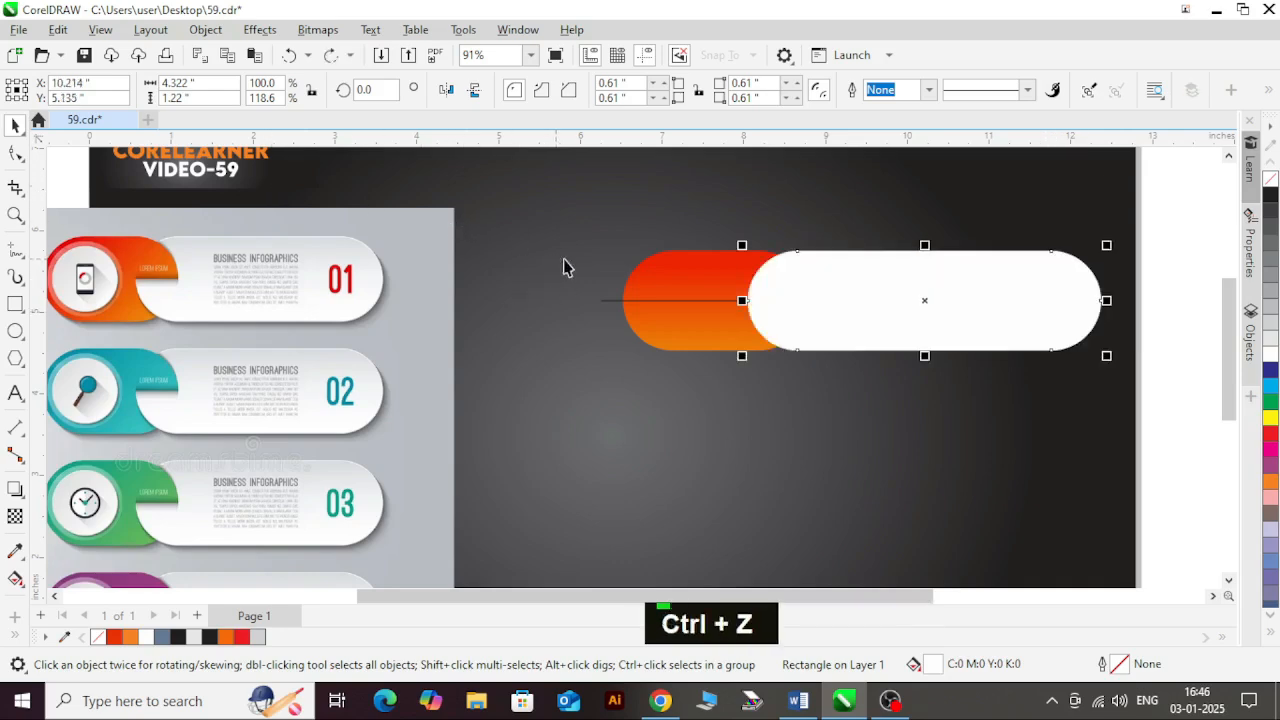
Bring the orange pill and its horizontal centre line in front of the white pill
{"action": "left_click", "coordinate": [683, 277]}
{"action": "left_click", "coordinate": [688, 300], "text": "shift"}
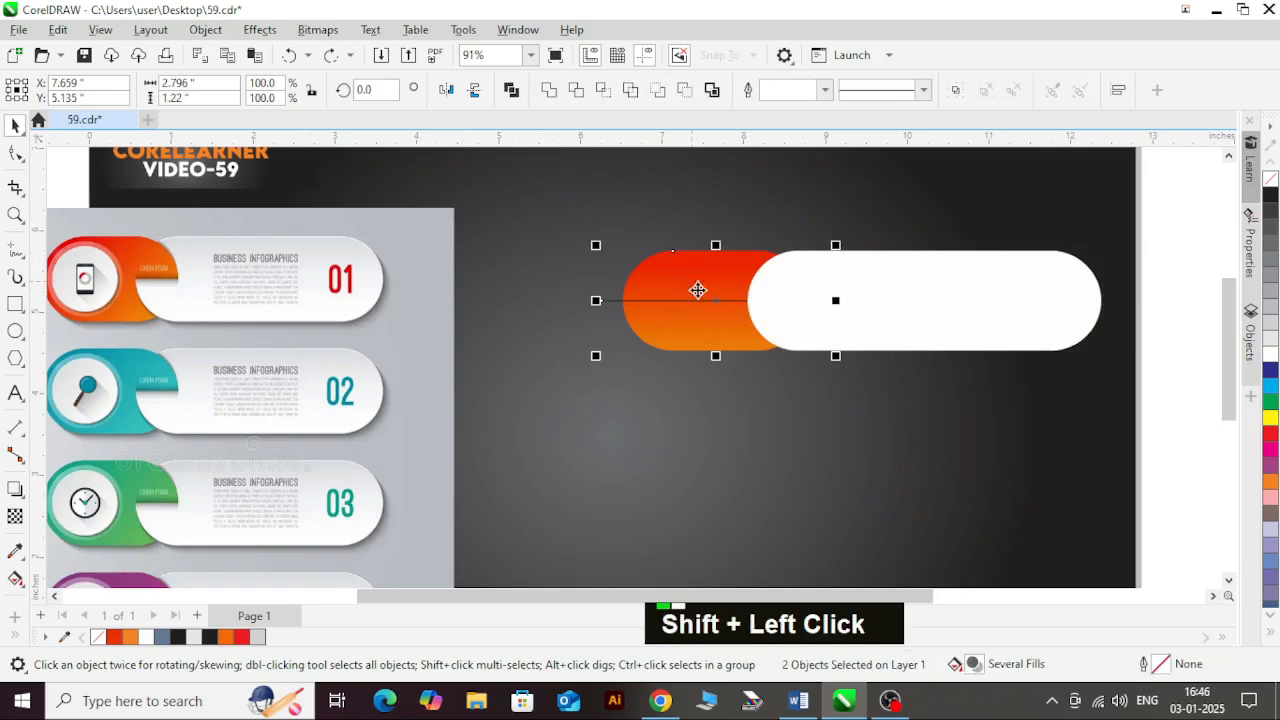
{"action": "key", "text": "shift+Page_Up"}
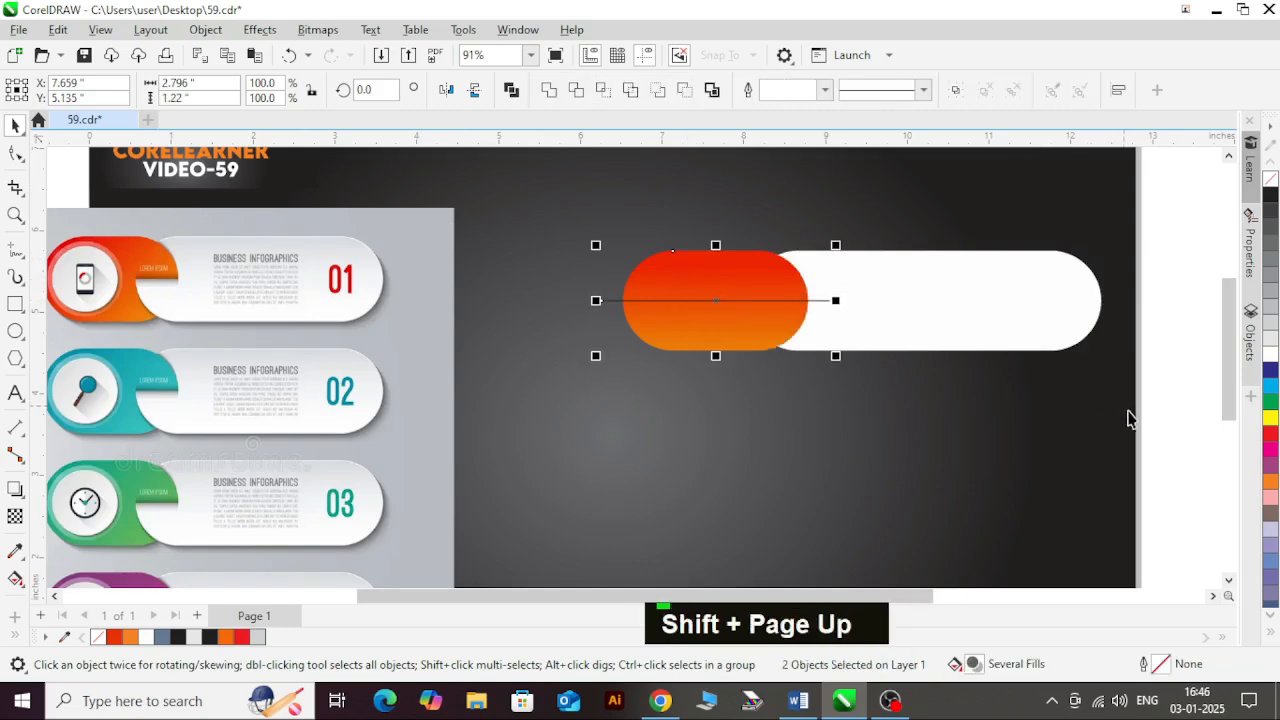
{"action": "left_click", "coordinate": [1197, 404]}
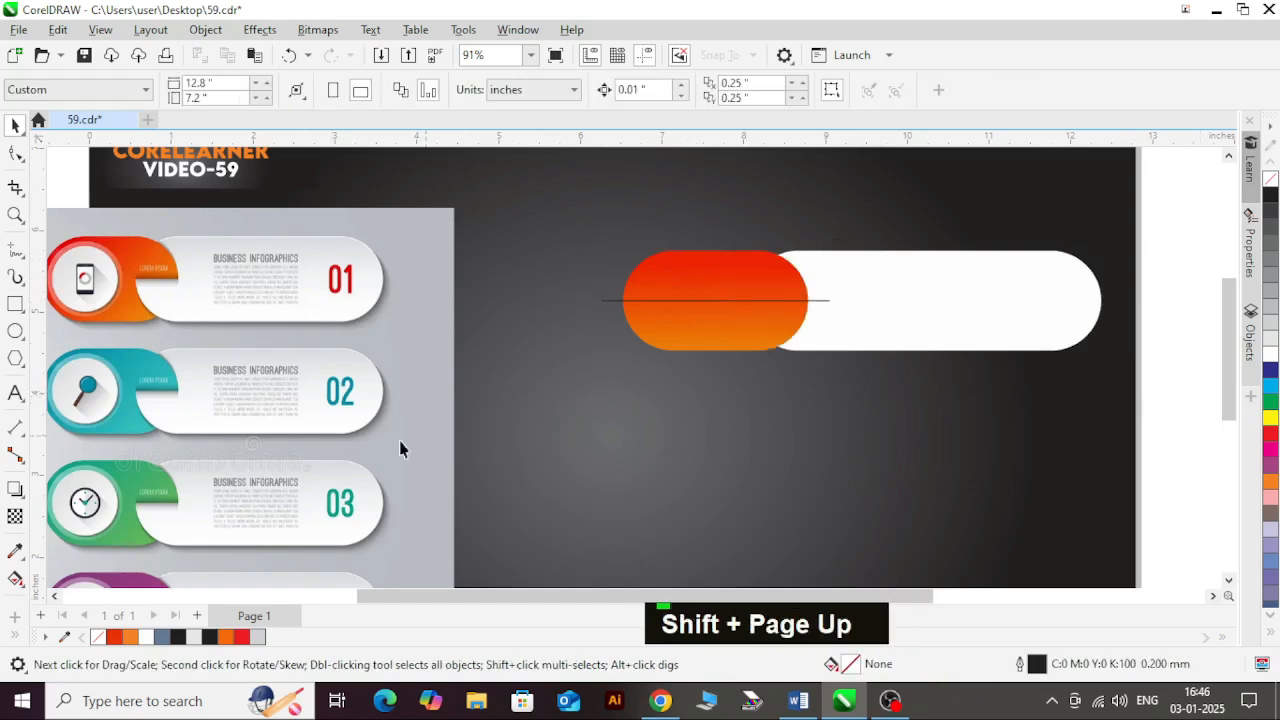
Create a separate shape from the orange pill's upper half above the line using Smart Fill with the specified blue-grey colour
{"action": "left_click", "coordinate": [21, 586]}
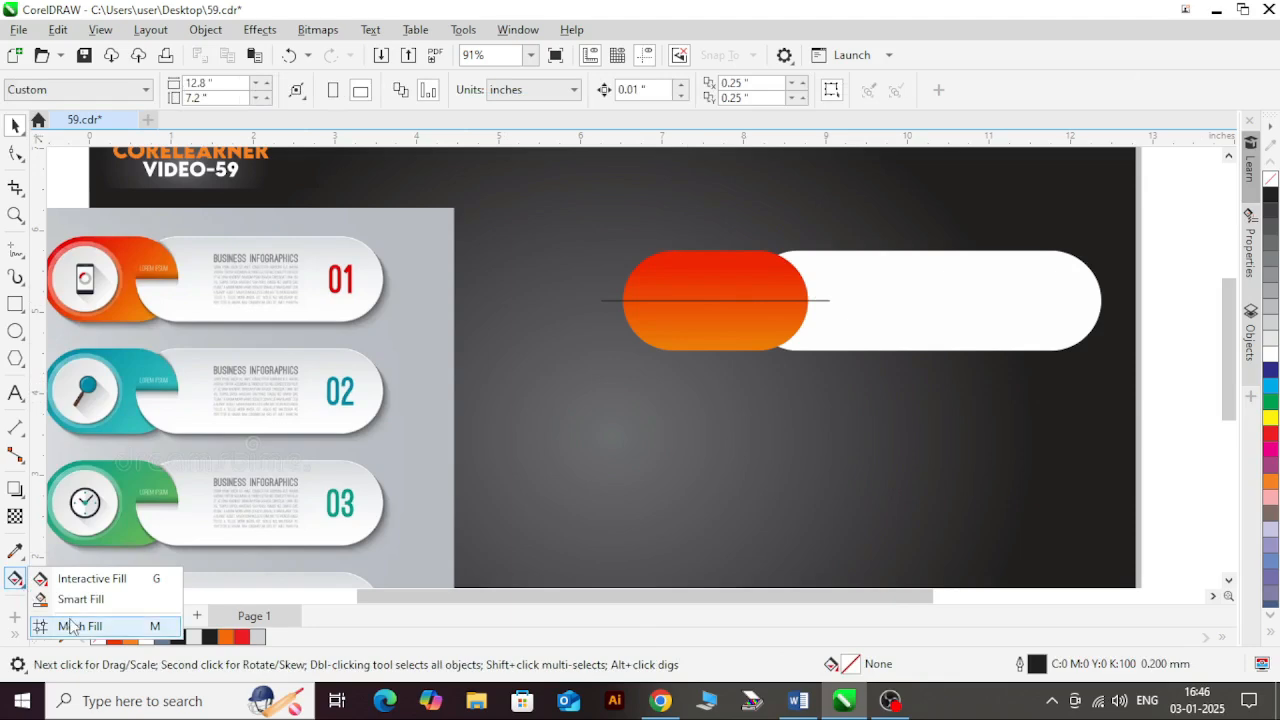
{"action": "left_click", "coordinate": [62, 600]}
{"action": "left_click", "coordinate": [775, 277]}
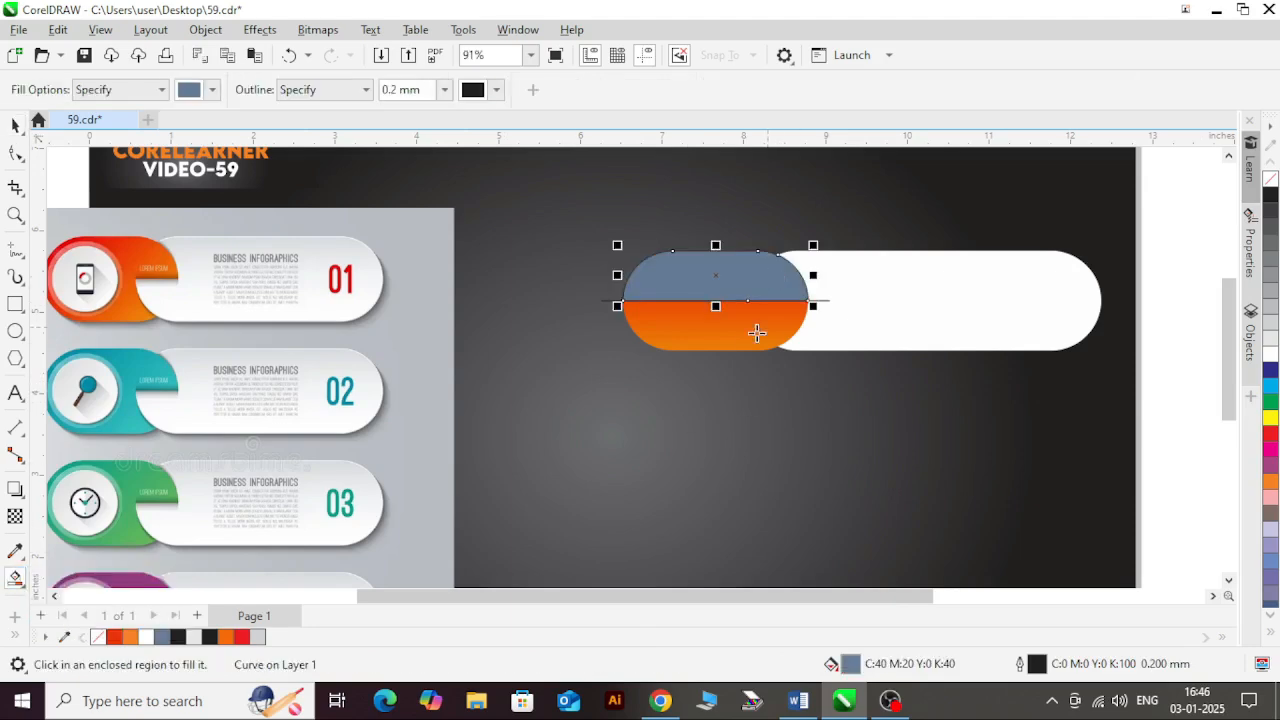
{"action": "key", "text": "ctrl+space"}
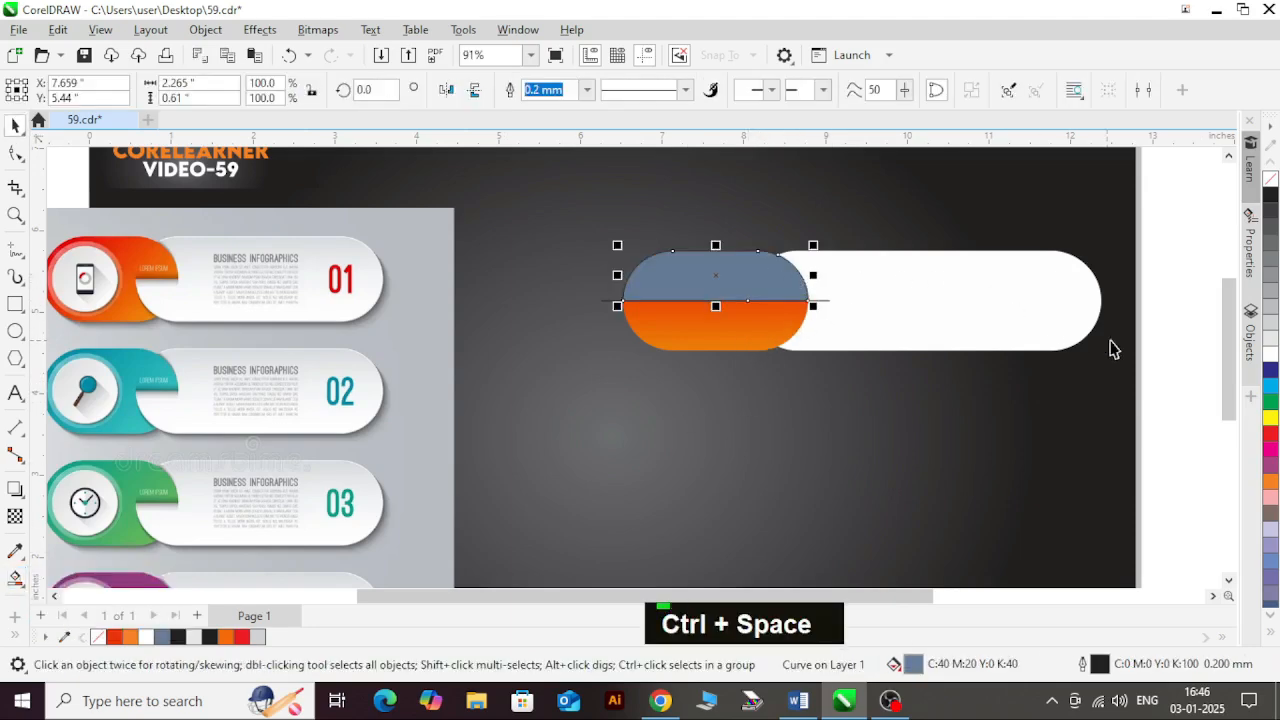
Subtract the blue-grey upper-half shape from the white pill with Back Minus Front
{"action": "left_click", "coordinate": [1178, 348]}
{"action": "left_click", "coordinate": [766, 266]}
{"action": "left_click", "coordinate": [870, 277], "text": "shift"}
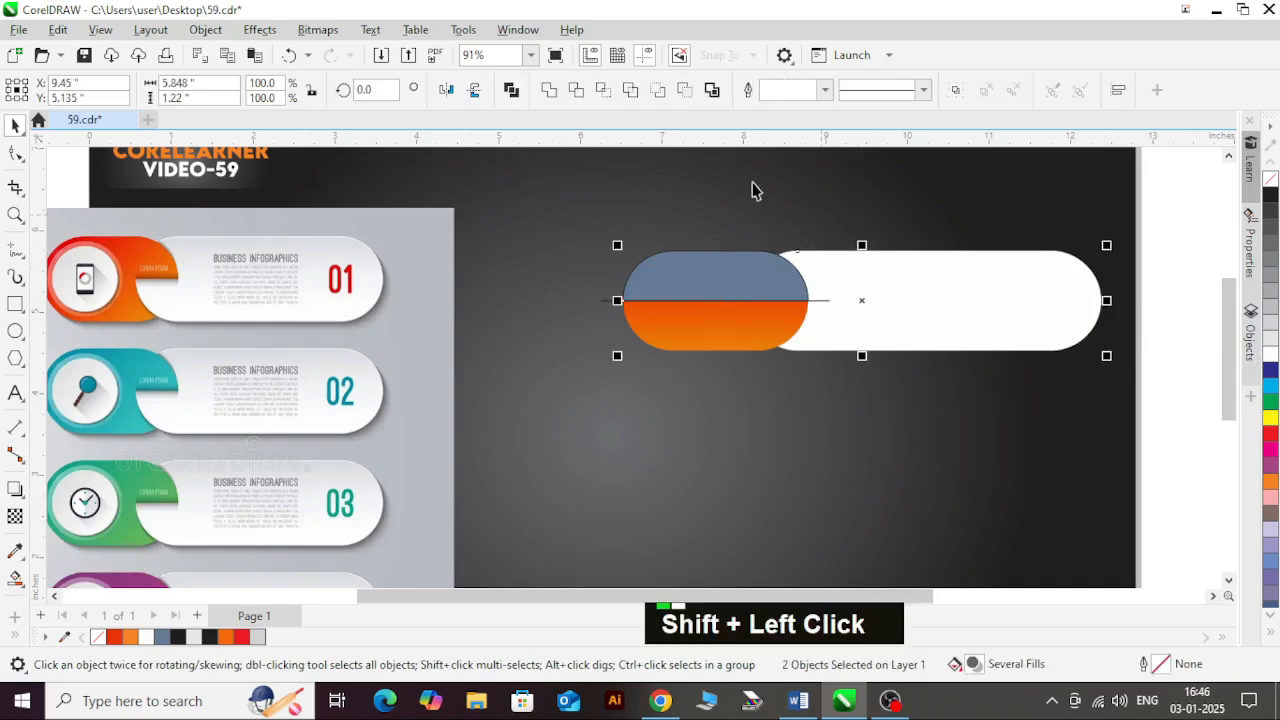
{"action": "left_click", "coordinate": [690, 95]}
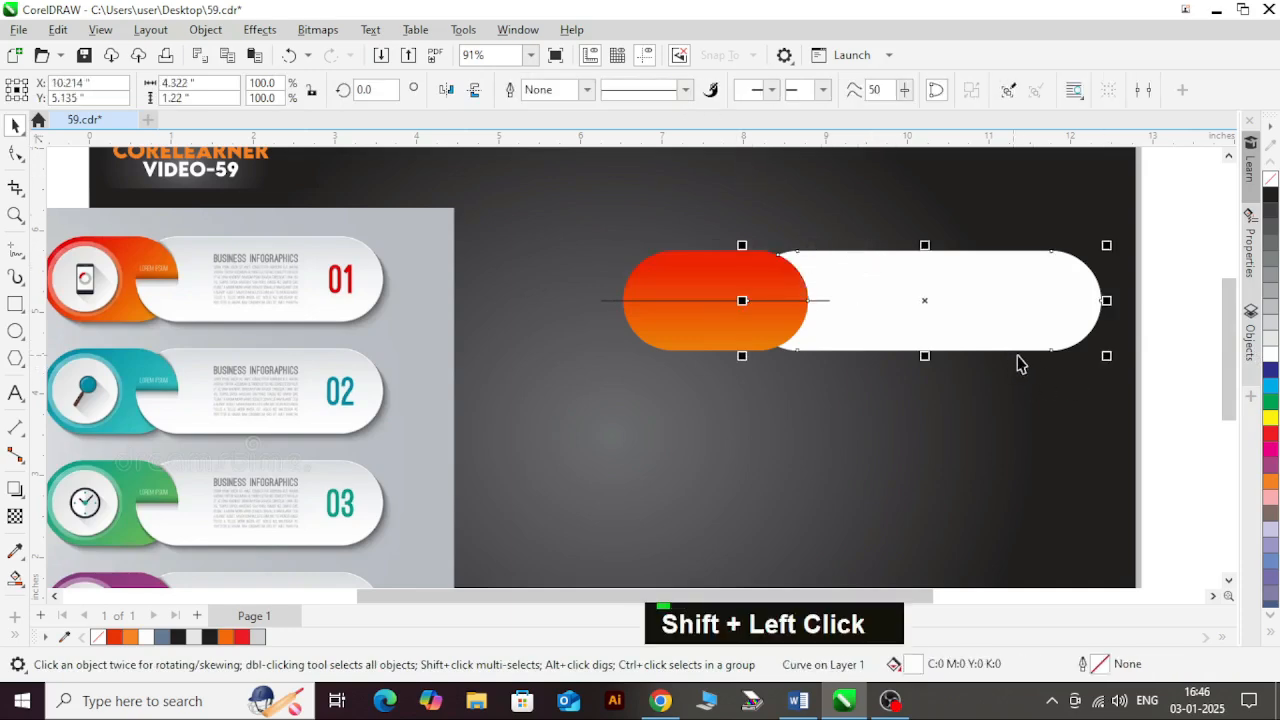
{"action": "left_click", "coordinate": [1172, 396]}
Move the orange pill aside to inspect the cut in the white pill, and undo the move
{"action": "left_click_drag", "start_coordinate": [745, 290], "coordinate": [694, 257]}
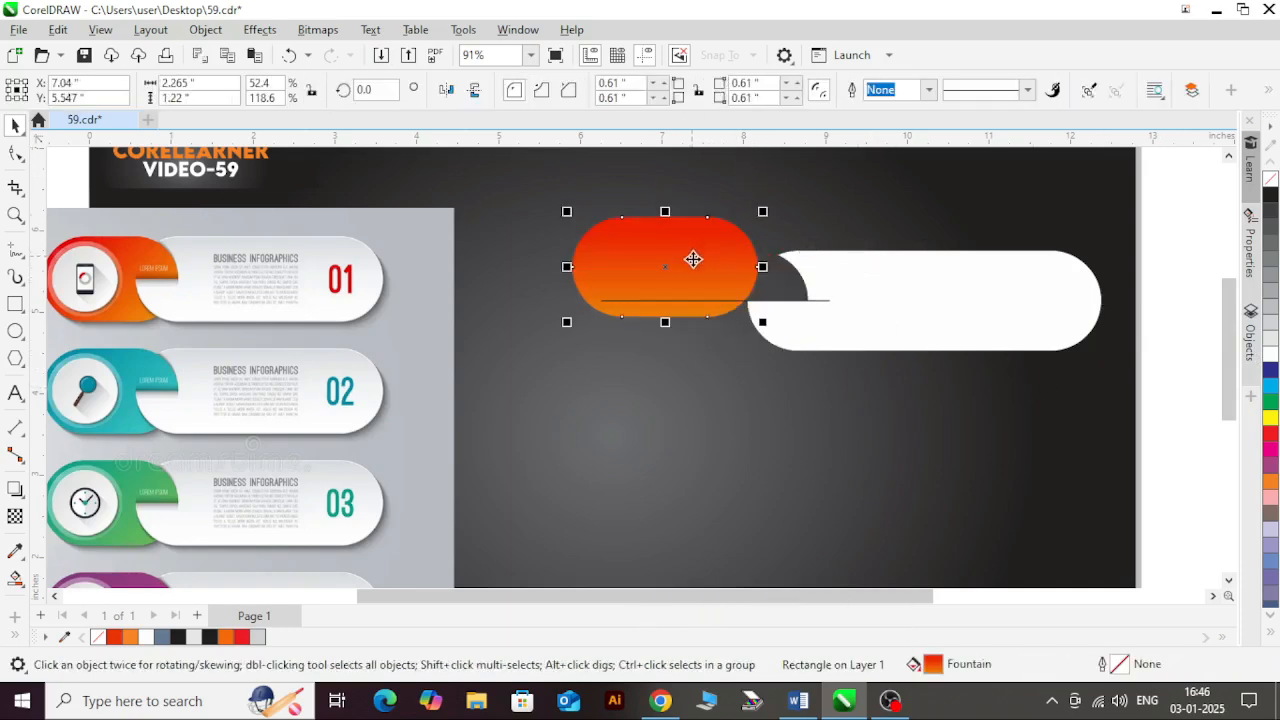
{"action": "key", "text": "ctrl+z"}
{"action": "left_click", "coordinate": [1156, 382]}
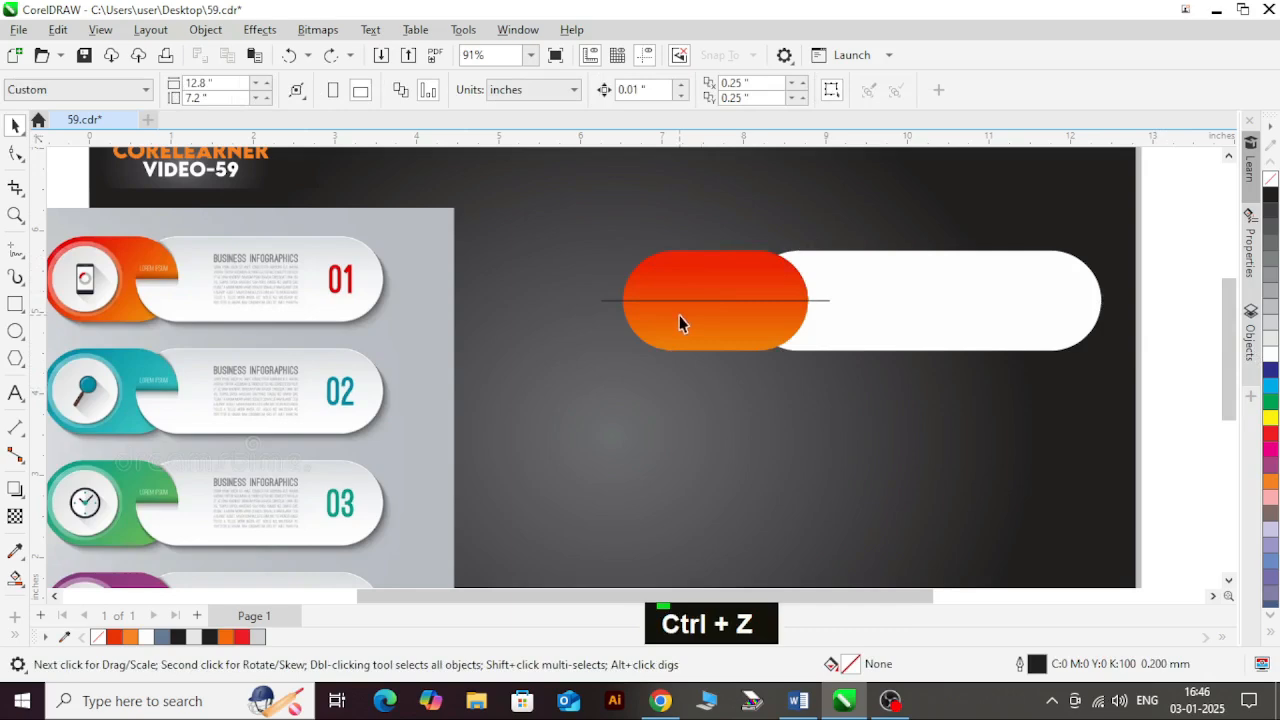
Delete the horizontal line and place the orange pill behind the white pill but above the dark background
{"action": "left_click", "coordinate": [615, 301]}
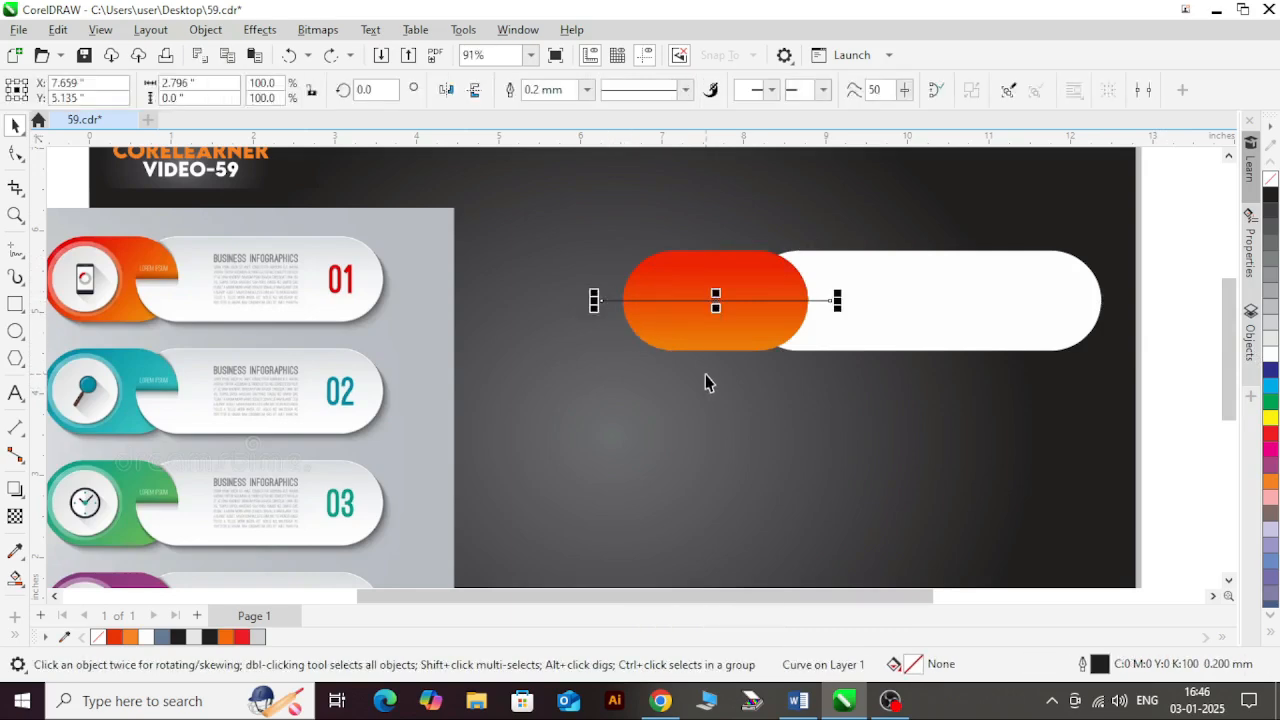
{"action": "key", "text": "Delete"}
{"action": "left_click", "coordinate": [783, 326]}
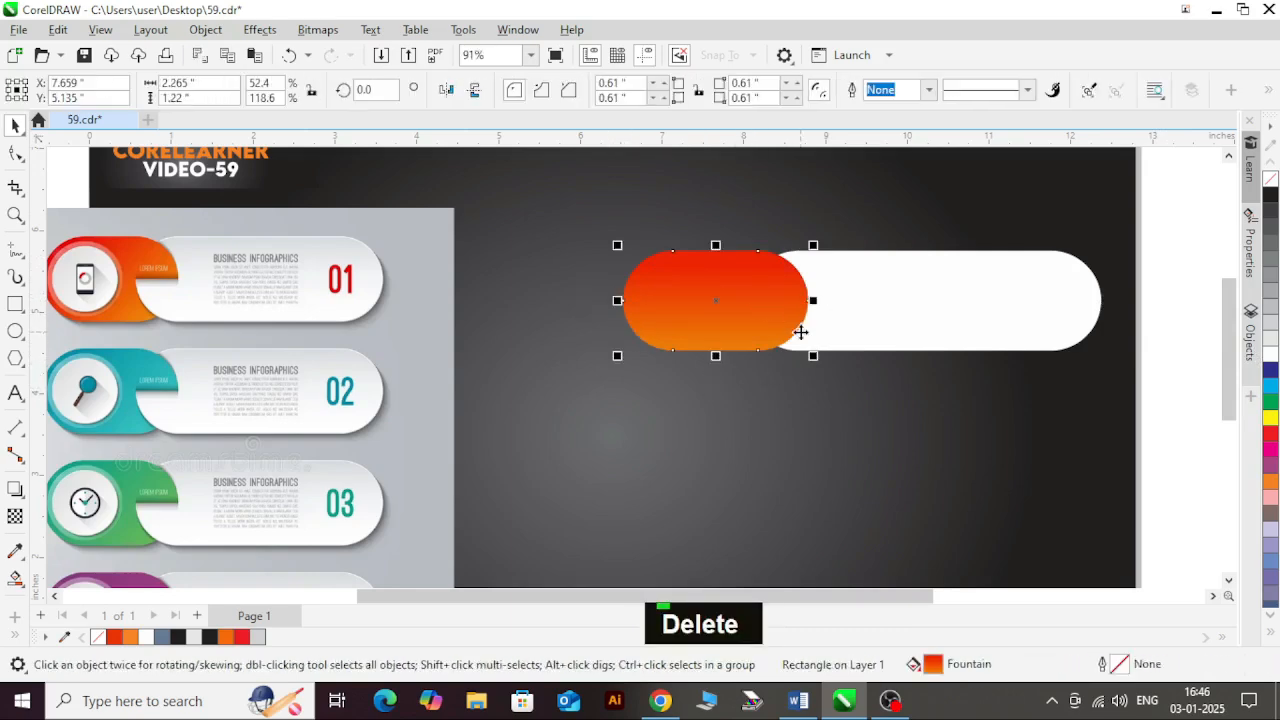
{"action": "key", "text": "shift+Page_Down"}
{"action": "key", "text": "ctrl+Page_Up"}
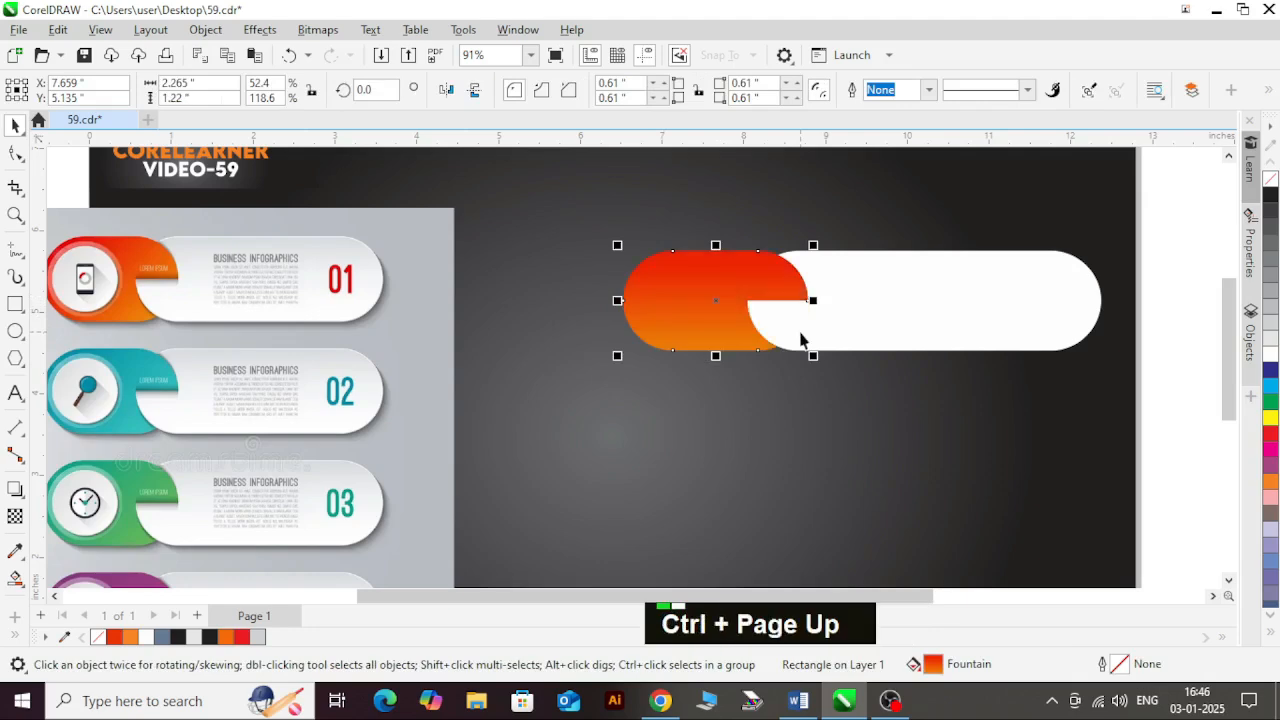
{"action": "left_click", "coordinate": [1188, 372]}
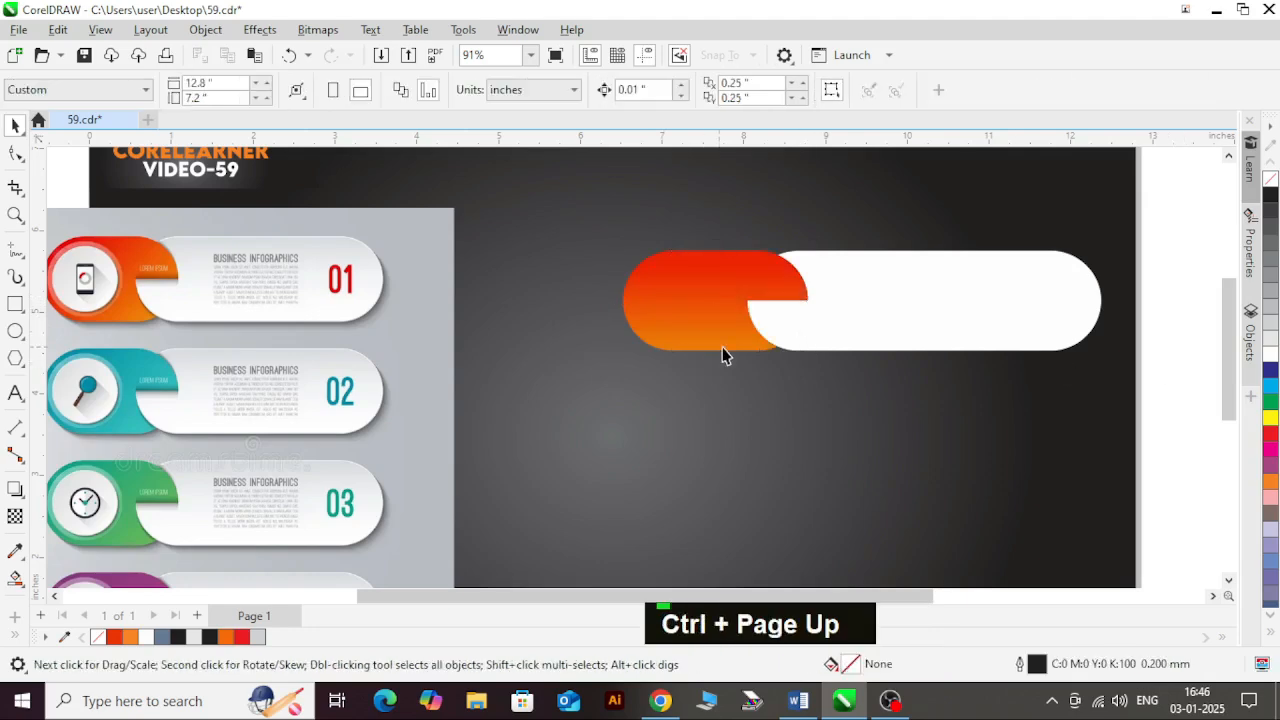
Draw a circle about 1.1 inches wide near the orange pill's left end and centre it vertically on the pill
{"action": "key", "text": "F7"}
{"action": "scroll", "coordinate": [654, 280], "scroll_direction": "up", "scroll_amount": 2}
{"action": "left_click_drag", "start_coordinate": [645, 267], "coordinate": [765, 386]}
{"action": "key", "text": "ctrl+space"}
{"action": "left_click", "coordinate": [795, 285], "text": "shift"}
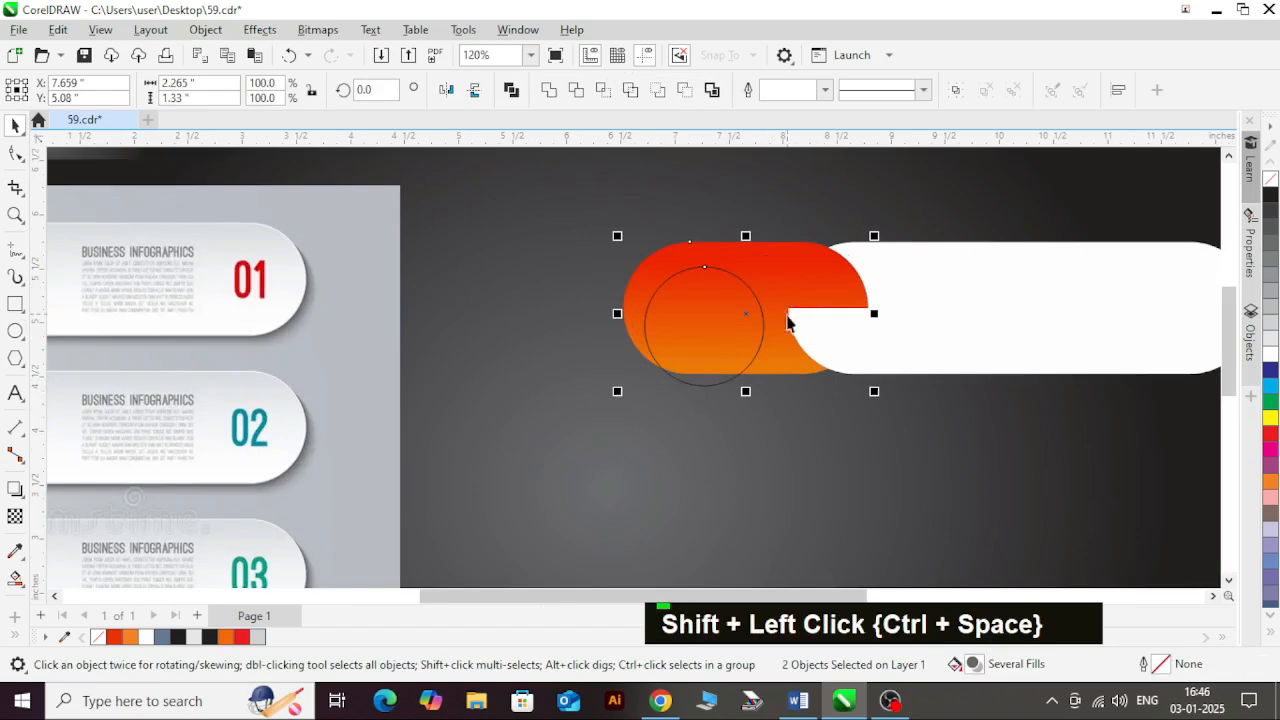
{"action": "scroll", "coordinate": [694, 300], "scroll_direction": "down", "scroll_amount": 4}
{"action": "left_click", "coordinate": [1034, 331]}
{"action": "scroll", "coordinate": [710, 303], "scroll_direction": "up", "scroll_amount": 3}
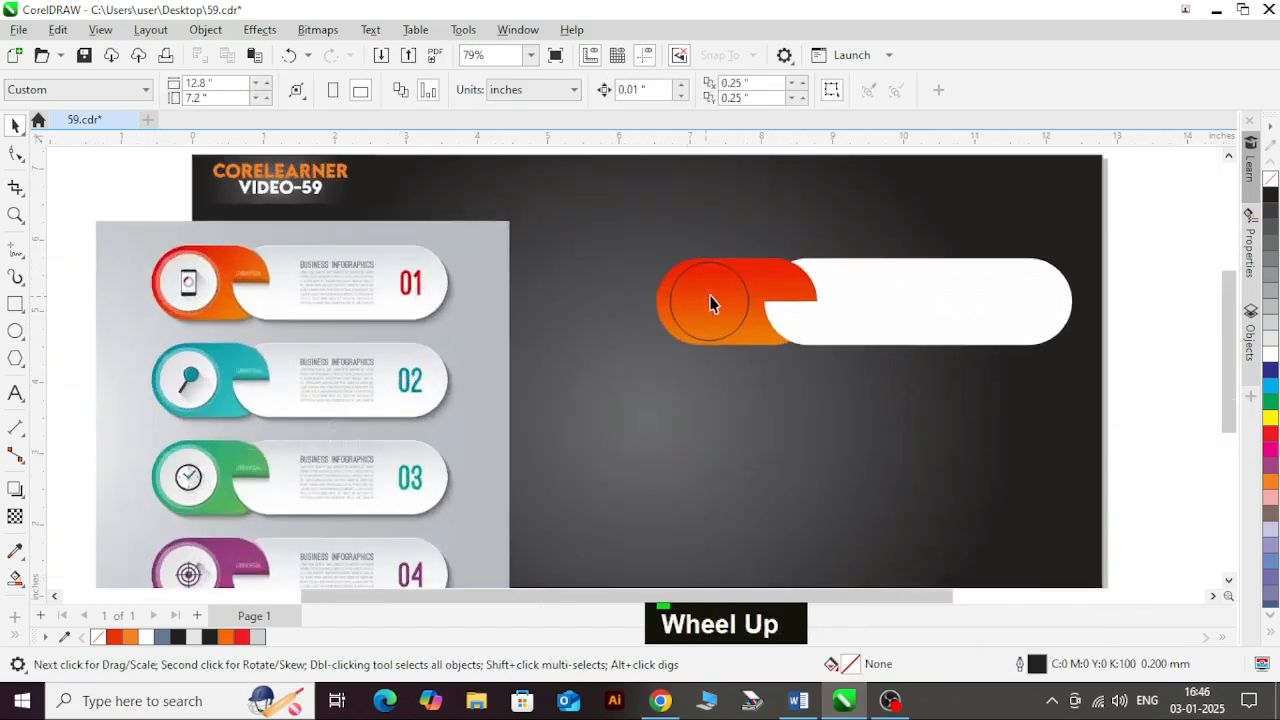
Shift the circle slightly left, shrink it to about 0.97 inch, and add a concentric copy about 1.107 inches wide
{"action": "scroll", "coordinate": [710, 303], "scroll_direction": "up", "scroll_amount": 2}
{"action": "scroll", "coordinate": [698, 291], "scroll_direction": "up", "scroll_amount": 2}
{"action": "left_click", "coordinate": [700, 291]}
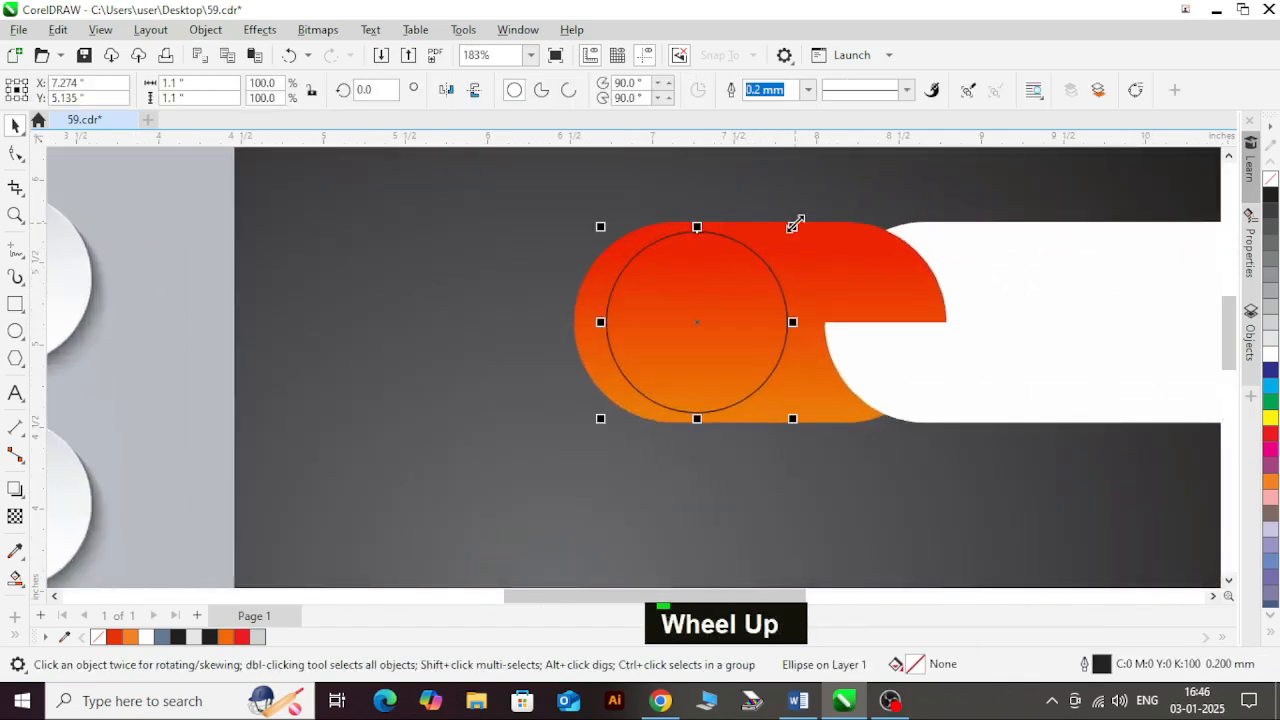
{"action": "left_click_drag", "start_coordinate": [697, 298], "coordinate": [680, 299]}
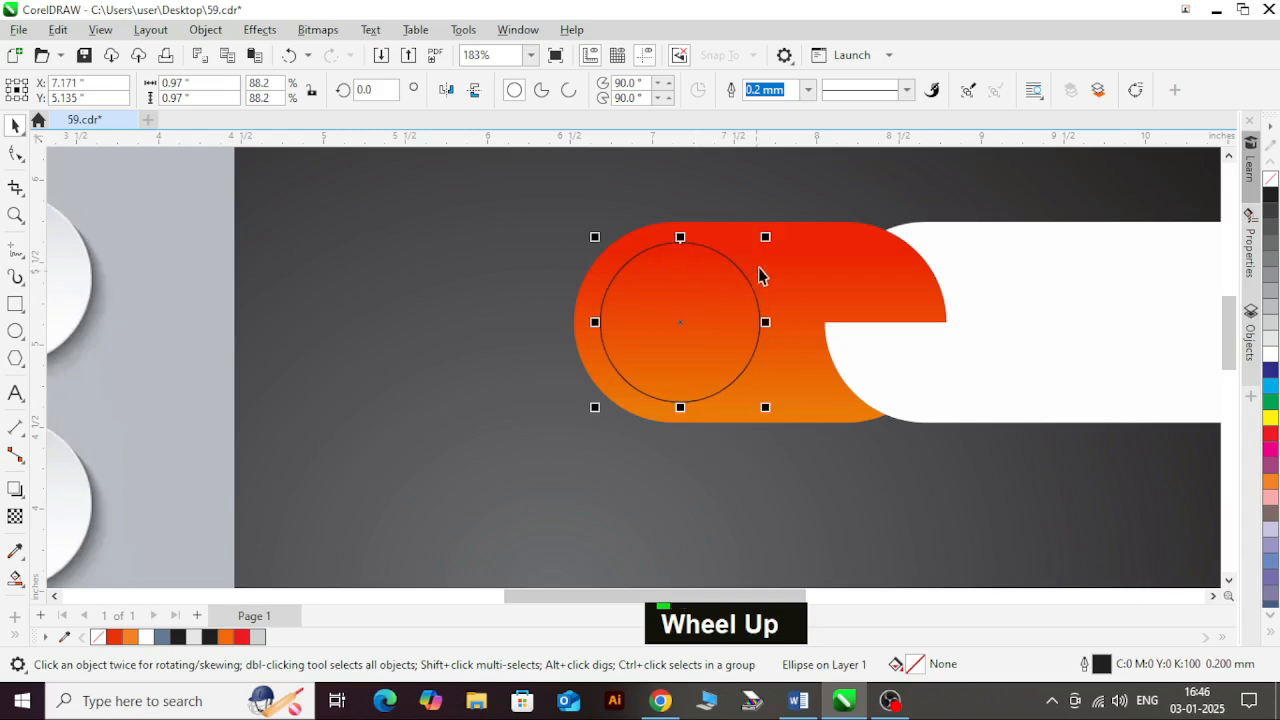
{"action": "left_click_drag", "start_coordinate": [768, 235], "coordinate": [778, 226]}
{"action": "right_click", "coordinate": [778, 226], "text": "shift"}
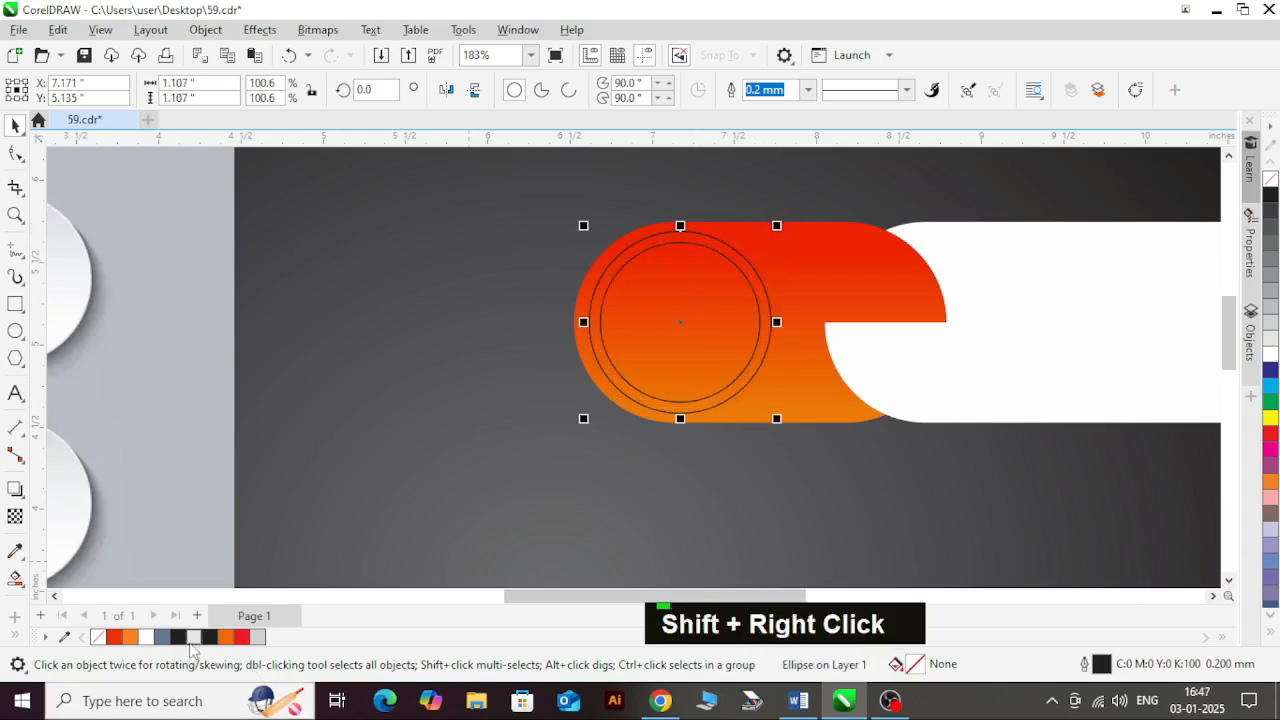
Fill the larger circle white and place it behind the smaller circle but in front of the orange pill
{"action": "left_click", "coordinate": [148, 638]}
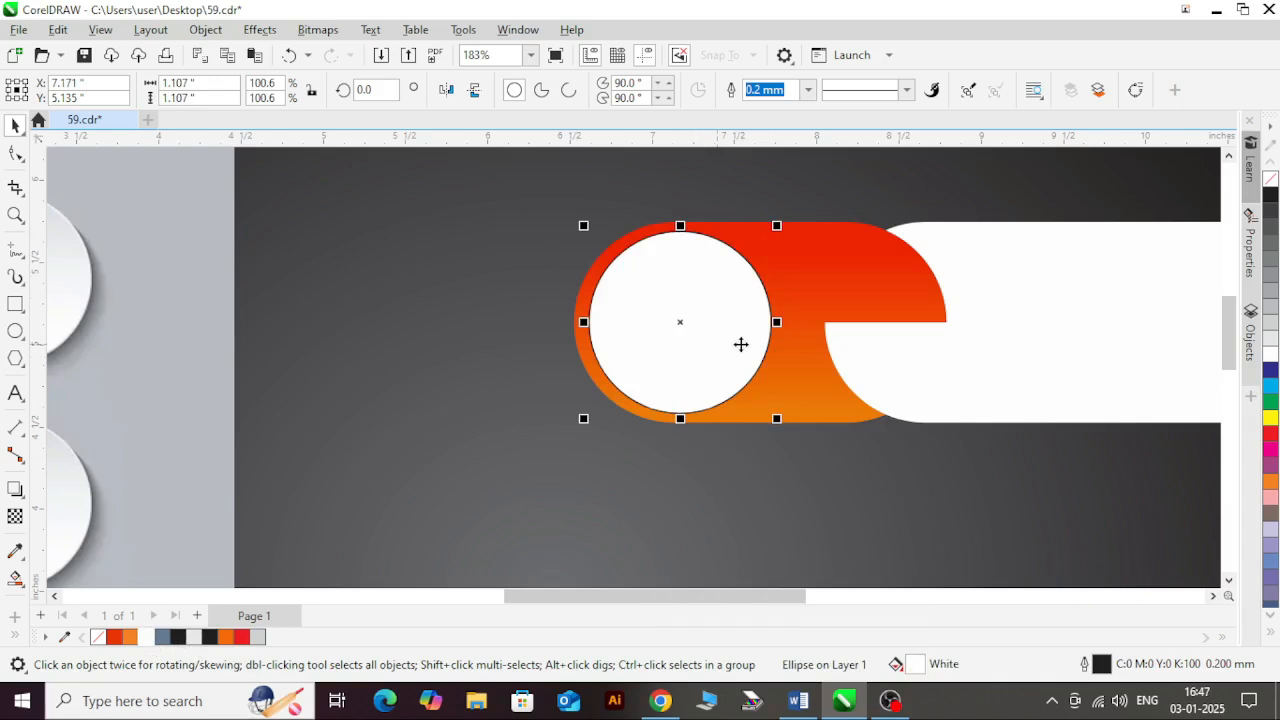
{"action": "scroll", "coordinate": [705, 311], "scroll_direction": "down", "scroll_amount": 1}
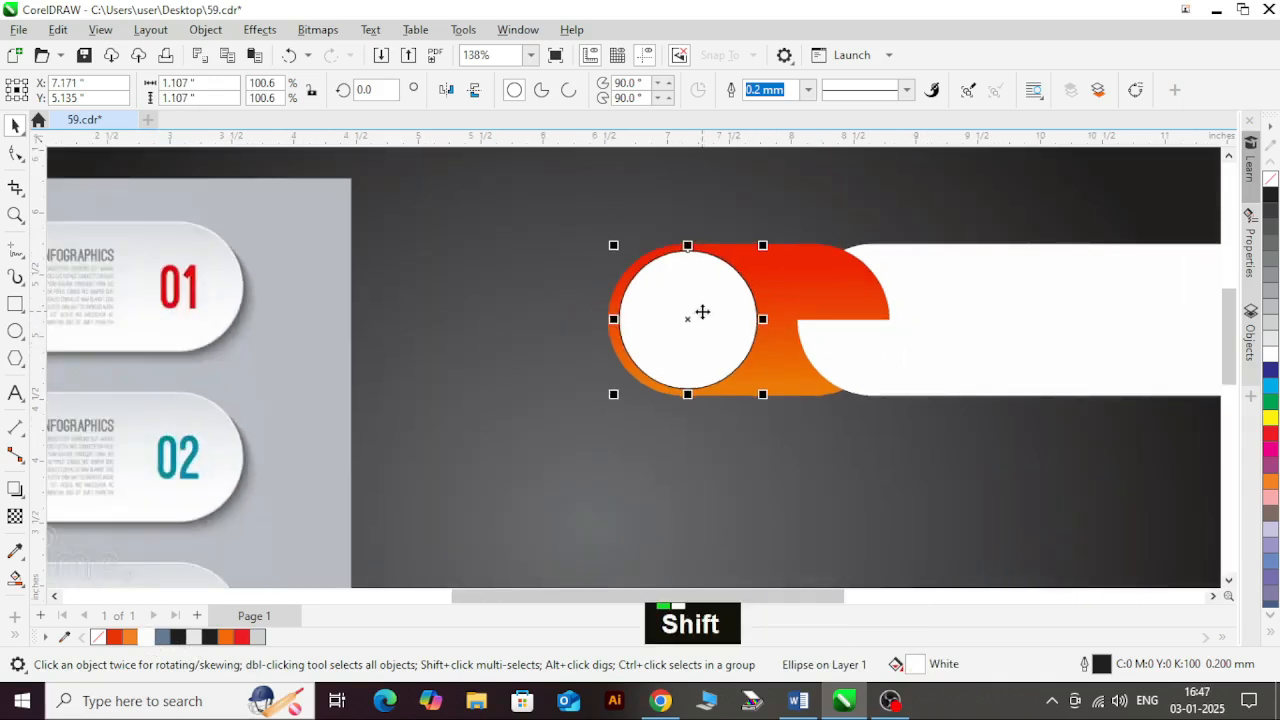
{"action": "key", "text": "shift+Page_Down"}
{"action": "key", "text": "ctrl+Page_Up"}
{"action": "key", "text": "ctrl+Page_Up"}
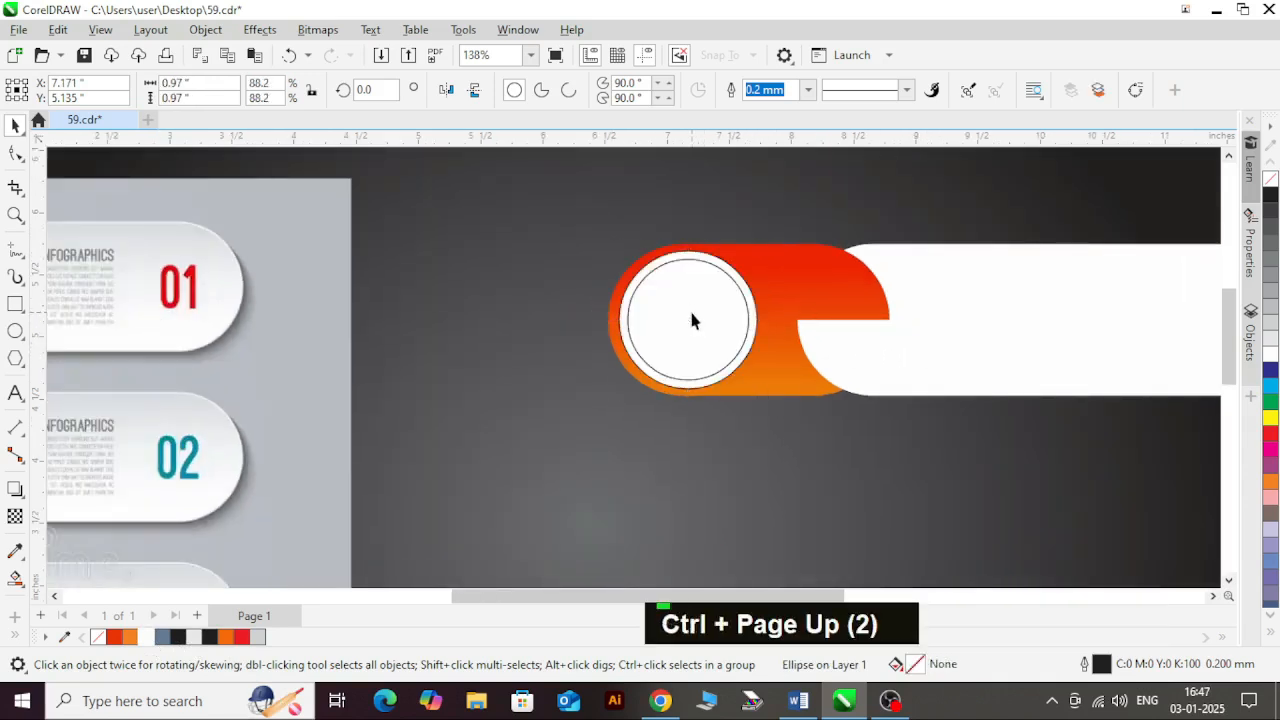
Fill the inner circle with 10% black and remove the outlines of both circles
{"action": "left_click", "coordinate": [689, 307]}
{"action": "left_click", "coordinate": [1263, 342]}
{"action": "scroll", "coordinate": [760, 342], "scroll_direction": "down", "scroll_amount": 5}
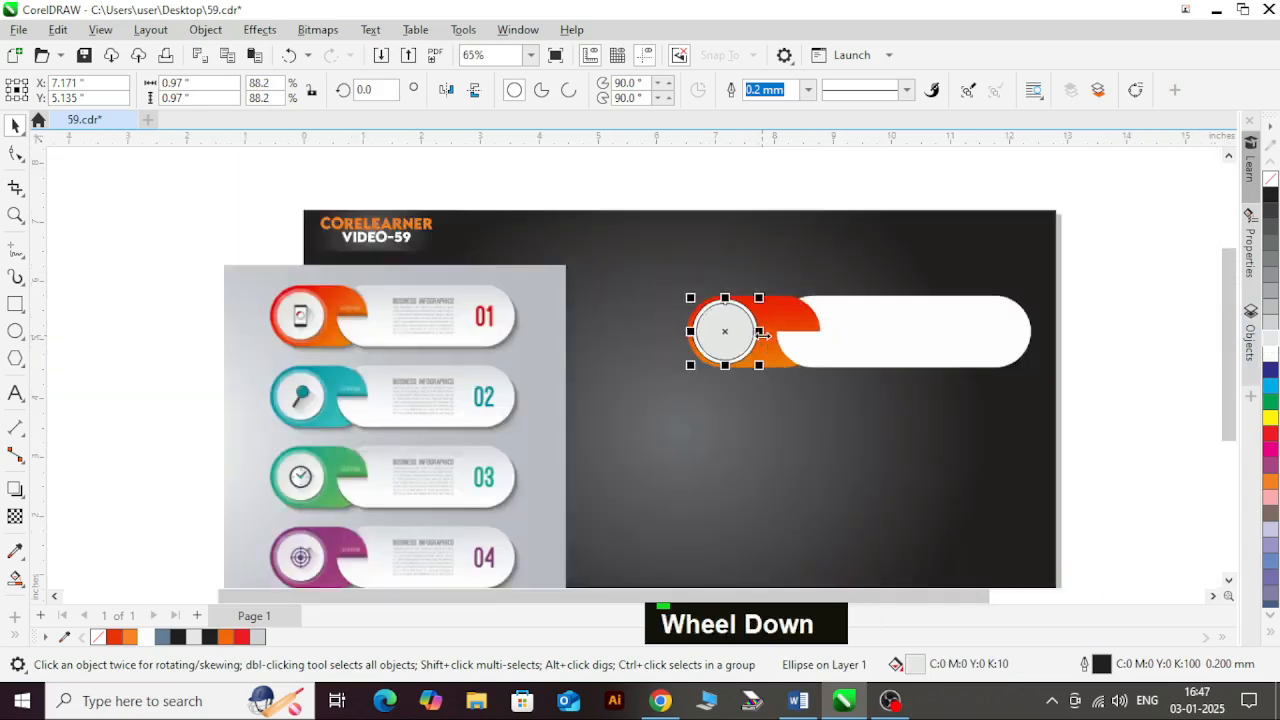
{"action": "left_click", "coordinate": [681, 218]}
{"action": "left_click_drag", "start_coordinate": [681, 218], "coordinate": [769, 384]}
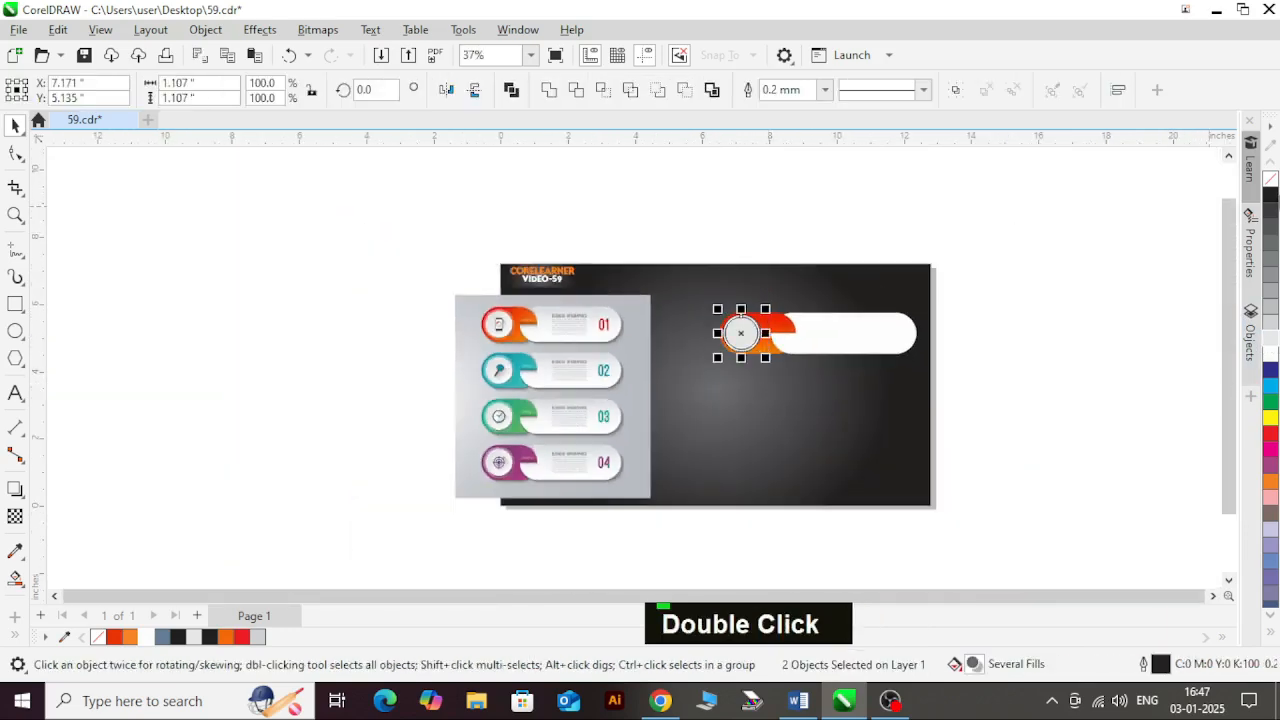
{"action": "right_click", "coordinate": [1265, 185]}
{"action": "left_click", "coordinate": [1083, 300]}
{"action": "scroll", "coordinate": [786, 349], "scroll_direction": "up", "scroll_amount": 5}
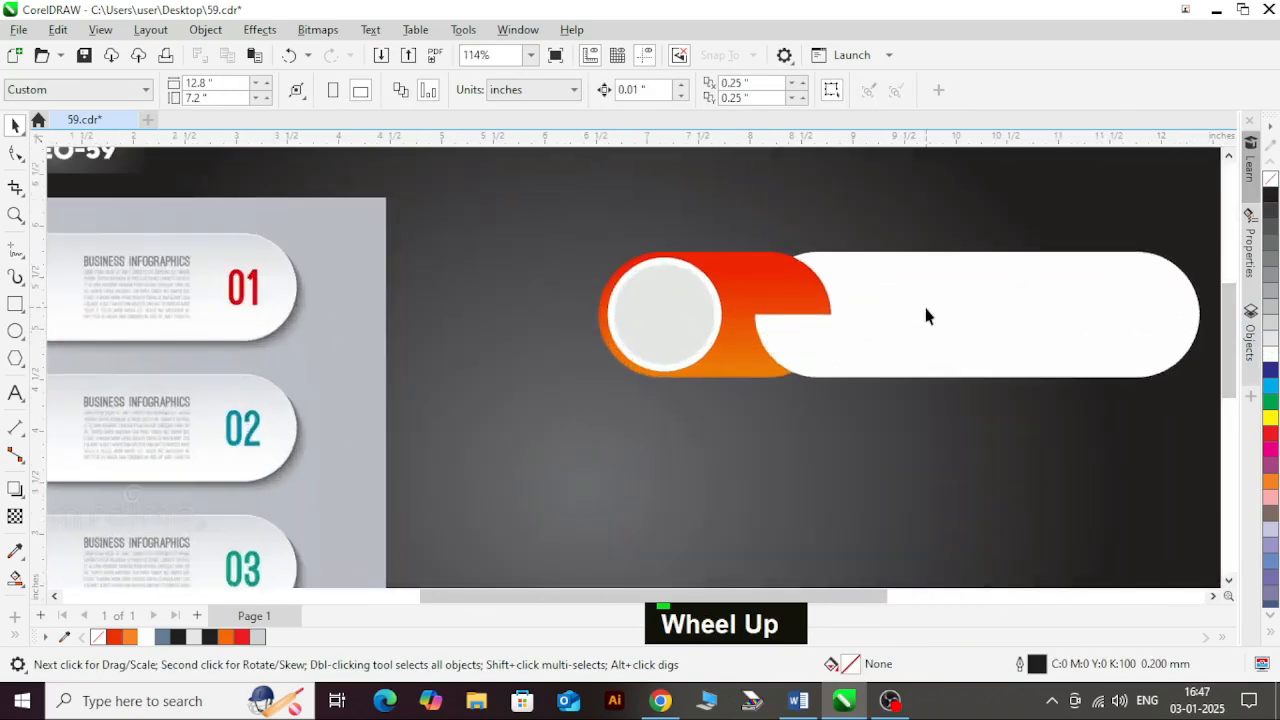
Add a Multiply drop shadow to the white pill, running straight down from its upper to its lower edge, with opacity 50 and feathering 15
{"action": "left_click", "coordinate": [926, 316]}
{"action": "left_click", "coordinate": [15, 490]}
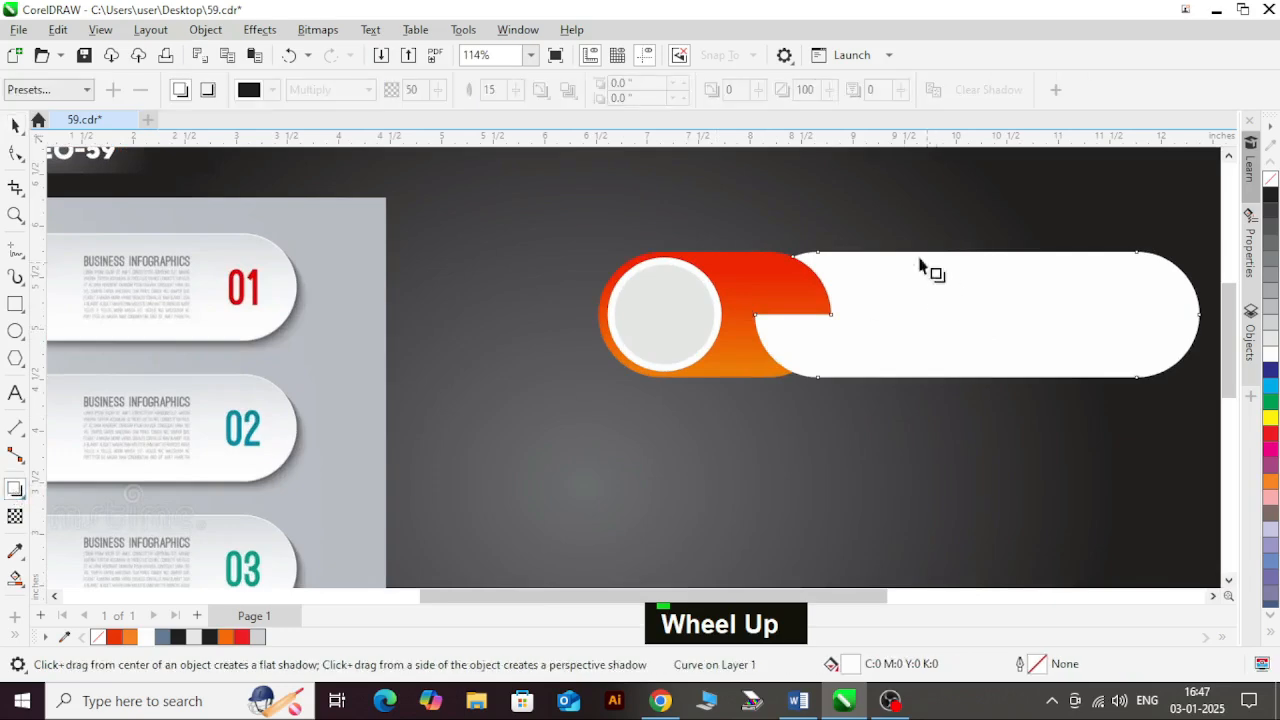
{"action": "left_click_drag", "start_coordinate": [977, 252], "coordinate": [979, 378]}
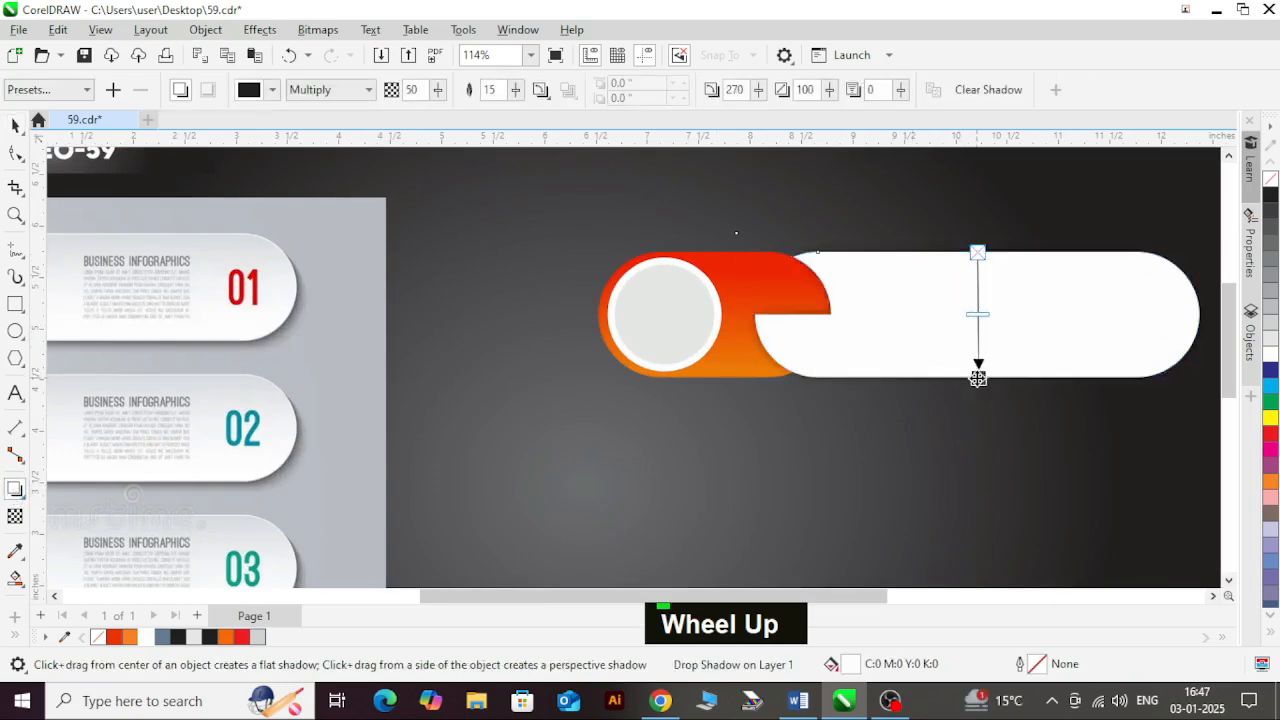
{"action": "scroll", "coordinate": [980, 375], "scroll_direction": "up", "scroll_amount": 2}
{"action": "scroll", "coordinate": [805, 352], "scroll_direction": "down", "scroll_amount": 3}
{"action": "scroll", "coordinate": [805, 352], "scroll_direction": "down", "scroll_amount": 2}
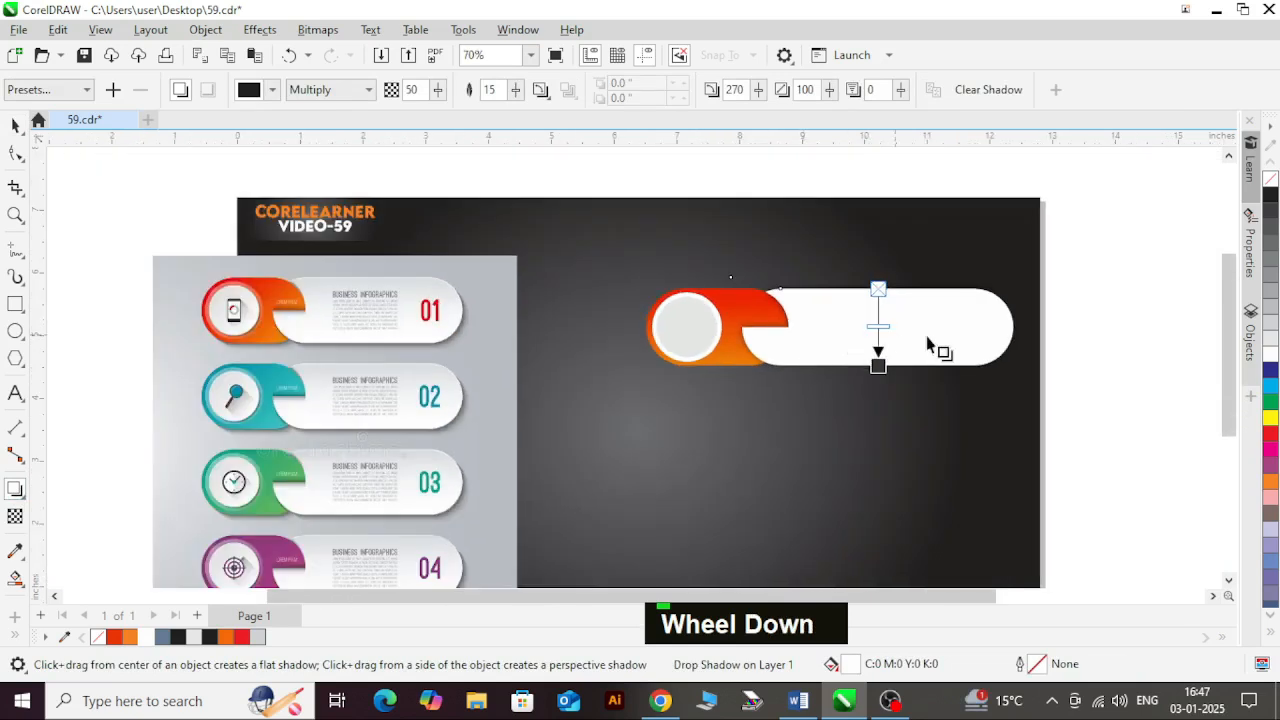
Select all the banner's shapes, shift them slightly left on the dark background, and undo the extra move
{"action": "key", "text": "ctrl+space"}
{"action": "left_click_drag", "start_coordinate": [1086, 455], "coordinate": [569, 268]}
{"action": "left_click_drag", "start_coordinate": [851, 357], "coordinate": [790, 433]}
{"action": "key", "text": "ctrl+z"}
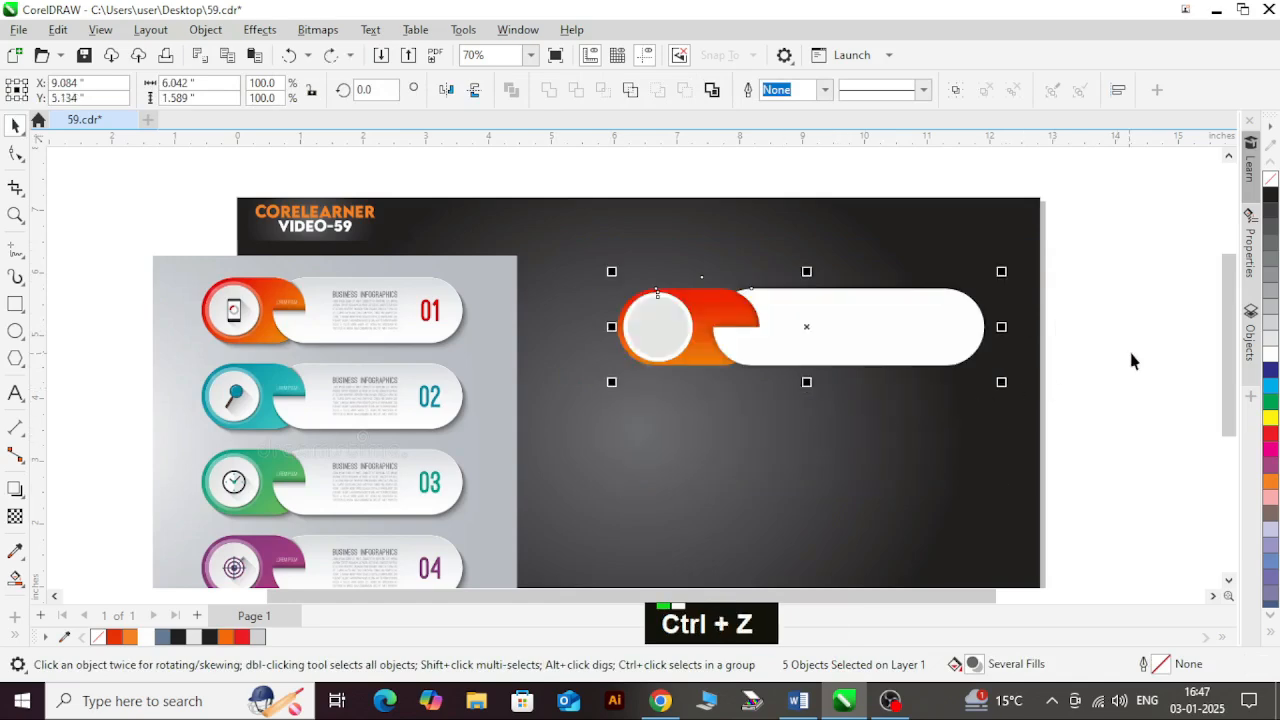
{"action": "left_click", "coordinate": [1065, 371]}
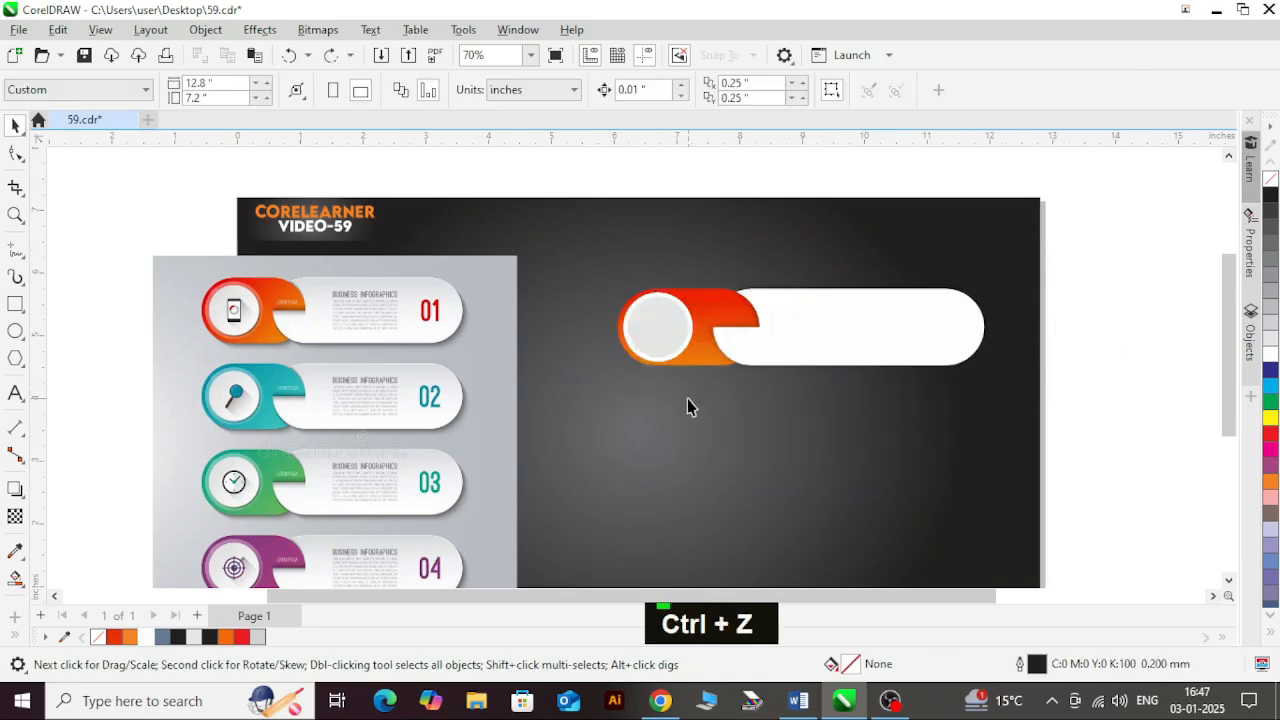
Add the text "01" in 24 pt Arial inside the grey circle
{"action": "key", "text": "F8"}
{"action": "left_click", "coordinate": [664, 346]}
{"action": "type", "text": "0"}
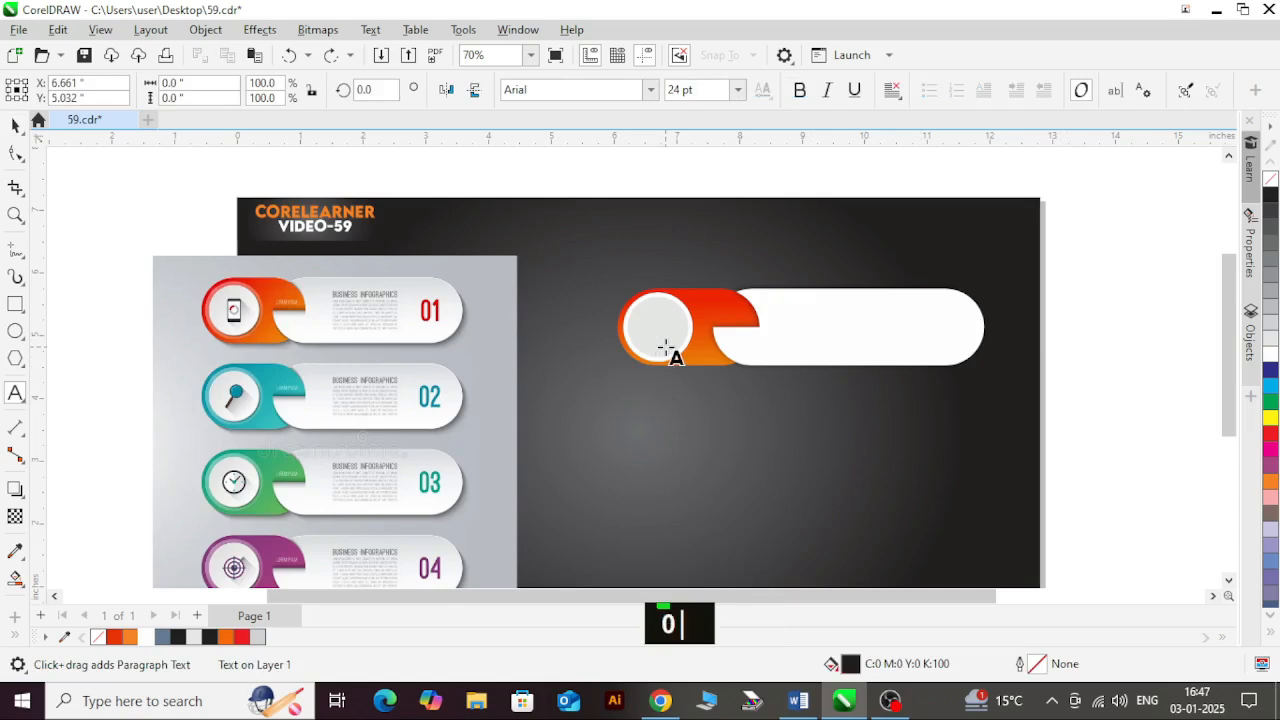
{"action": "type", "text": "1"}
{"action": "key", "text": "ctrl+space"}
{"action": "scroll", "coordinate": [660, 331], "scroll_direction": "up", "scroll_amount": 2}
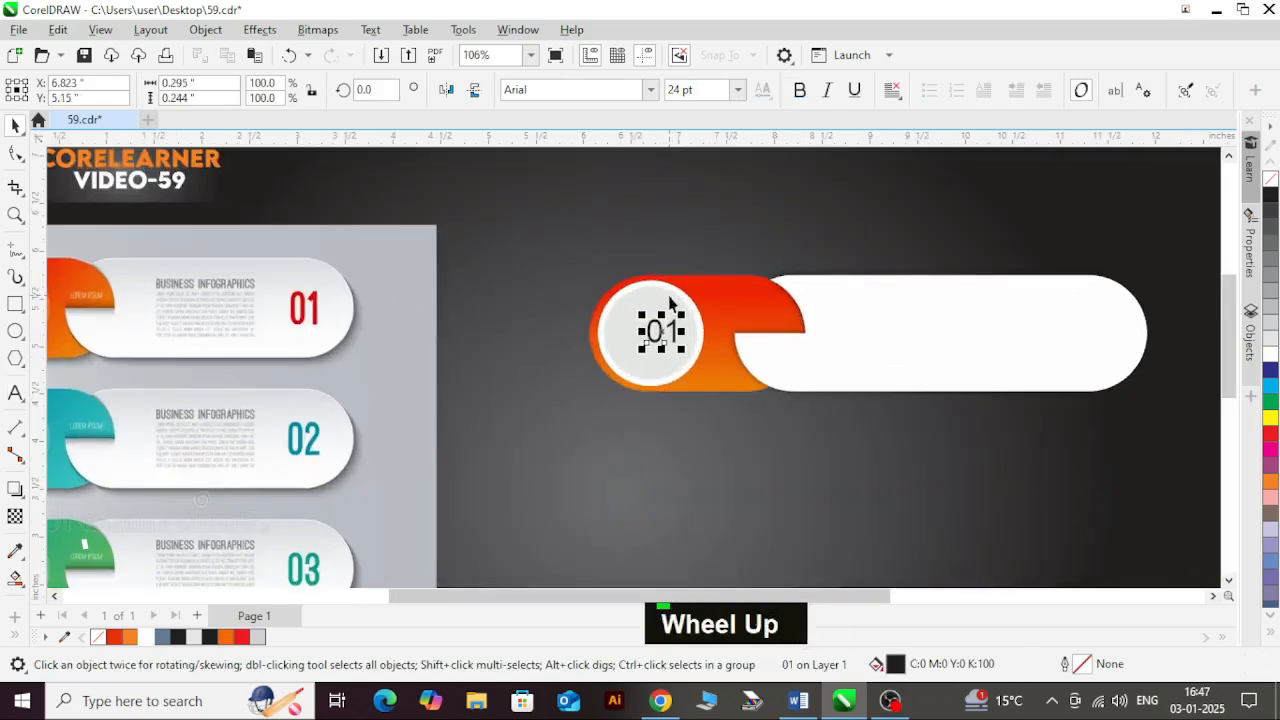
Centre the "01" text horizontally and vertically on the grey circle
{"action": "left_click", "coordinate": [674, 308], "text": "shift"}
{"action": "key", "text": "c"}
{"action": "scroll", "coordinate": [672, 314], "scroll_direction": "down", "scroll_amount": 2}
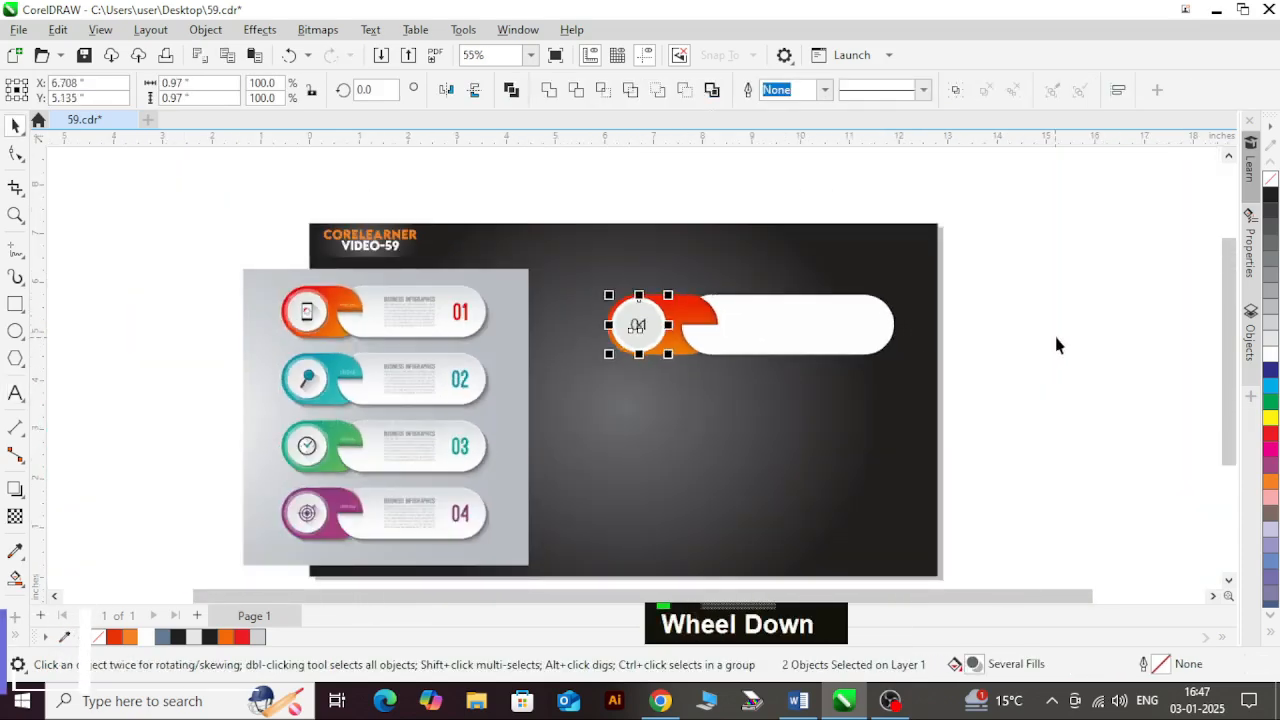
{"action": "left_click", "coordinate": [1057, 343]}
Change the font of the "01" text to EideticModern
{"action": "scroll", "coordinate": [706, 323], "scroll_direction": "up", "scroll_amount": 1}
{"action": "left_click", "coordinate": [583, 347]}
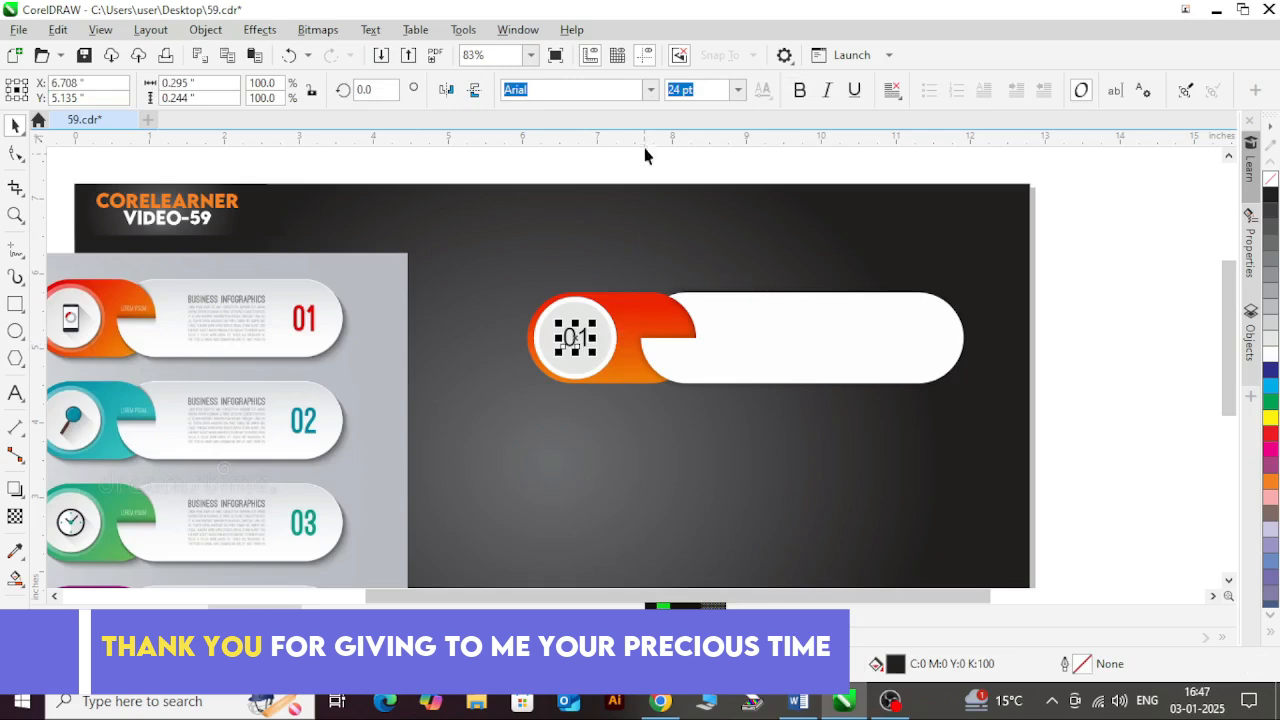
{"action": "left_click", "coordinate": [651, 90]}
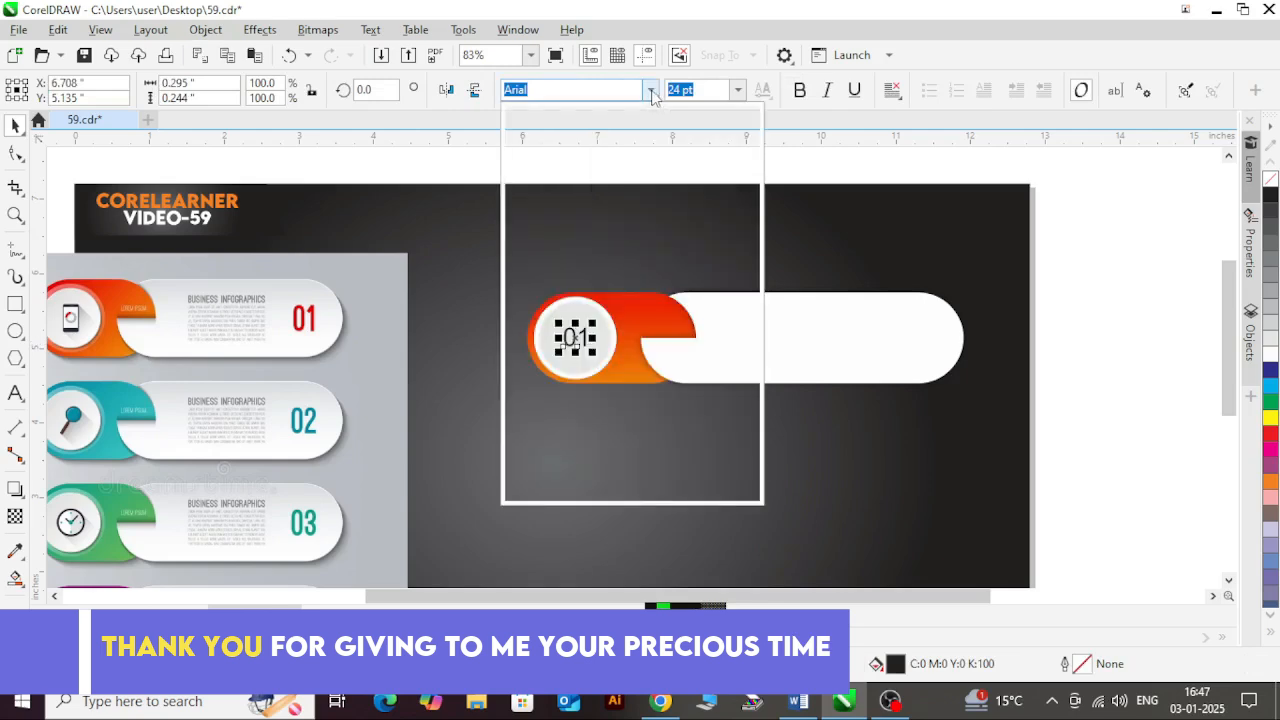
{"action": "left_click", "coordinate": [590, 196]}
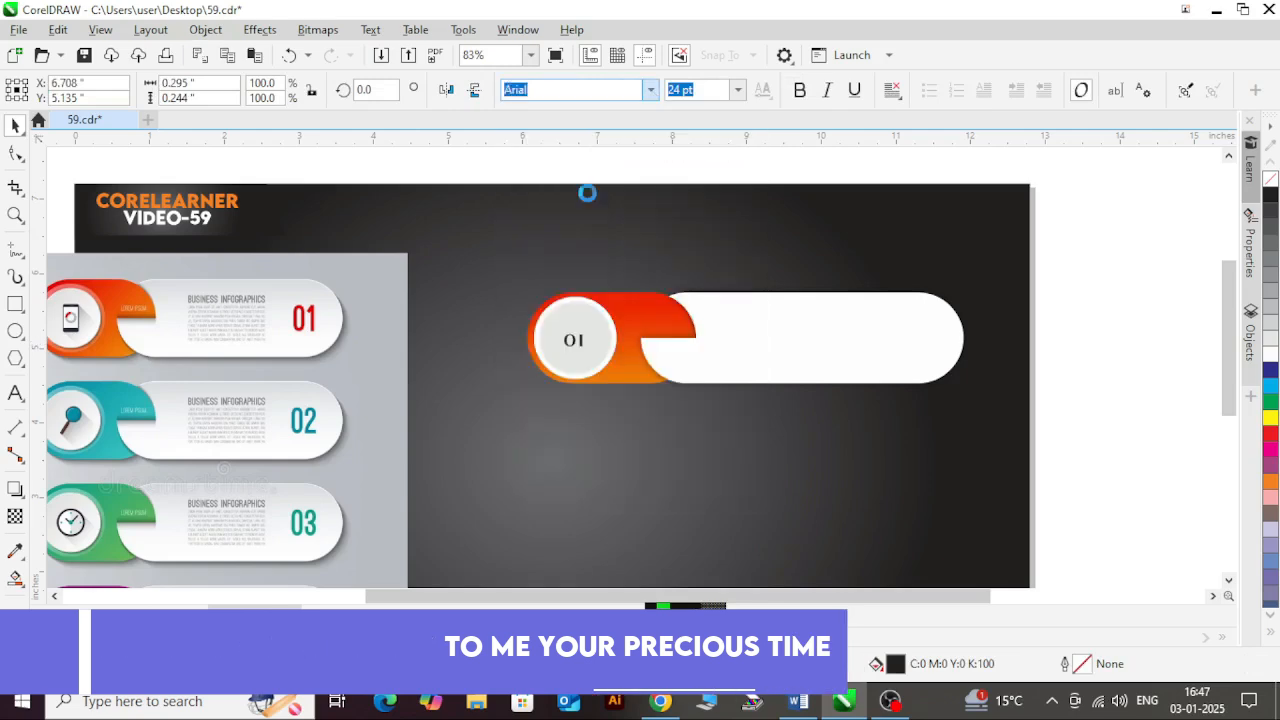
{"action": "left_click", "coordinate": [889, 700]}
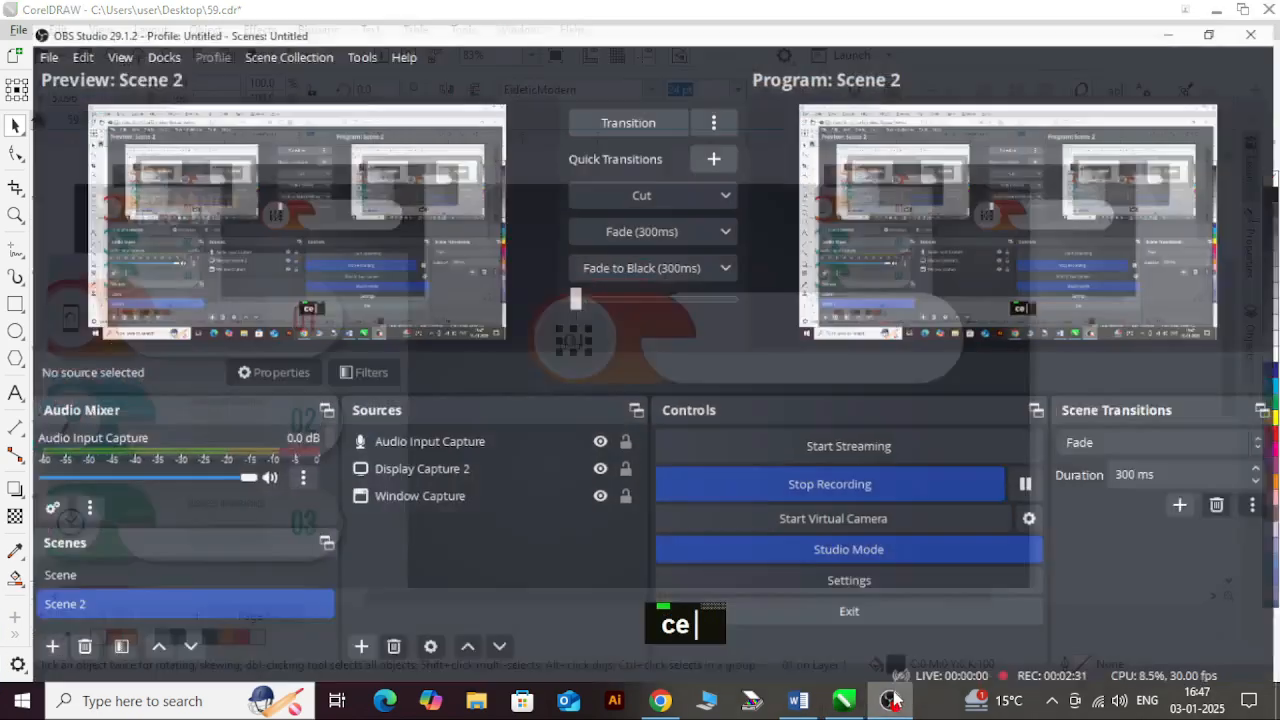
{"action": "left_click", "coordinate": [1022, 476]}
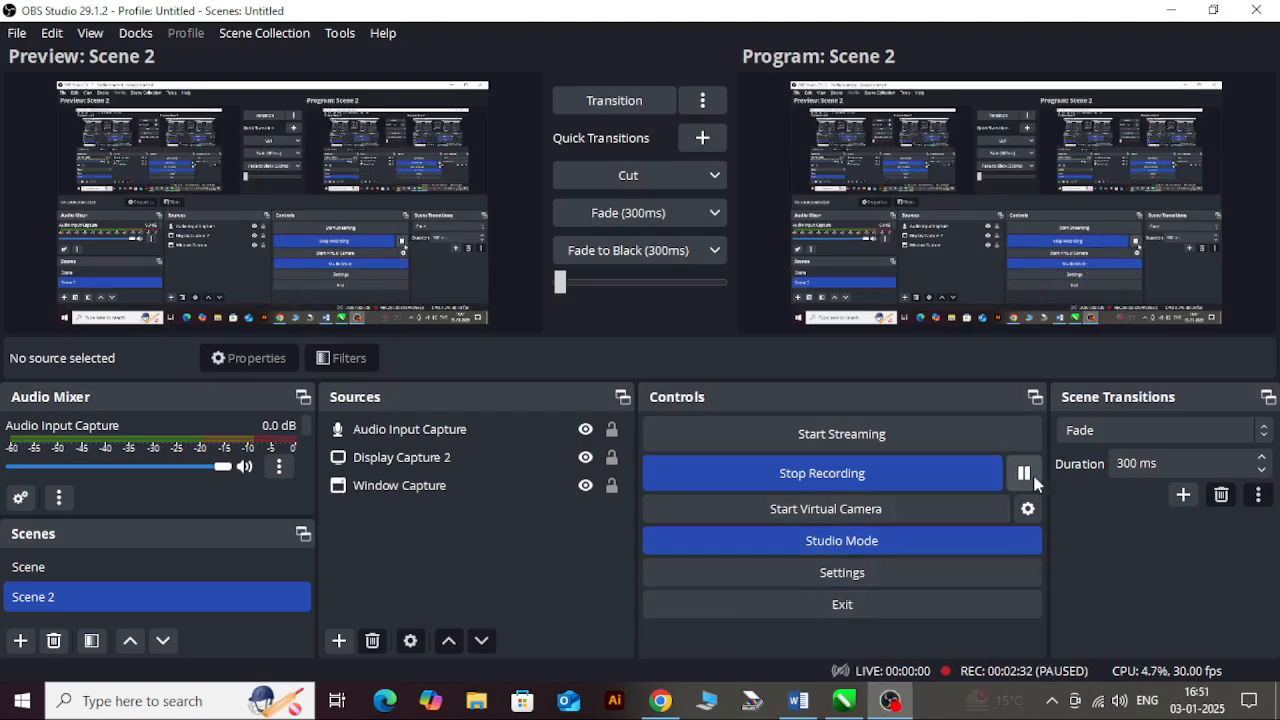
{"action": "left_click", "coordinate": [1023, 474]}
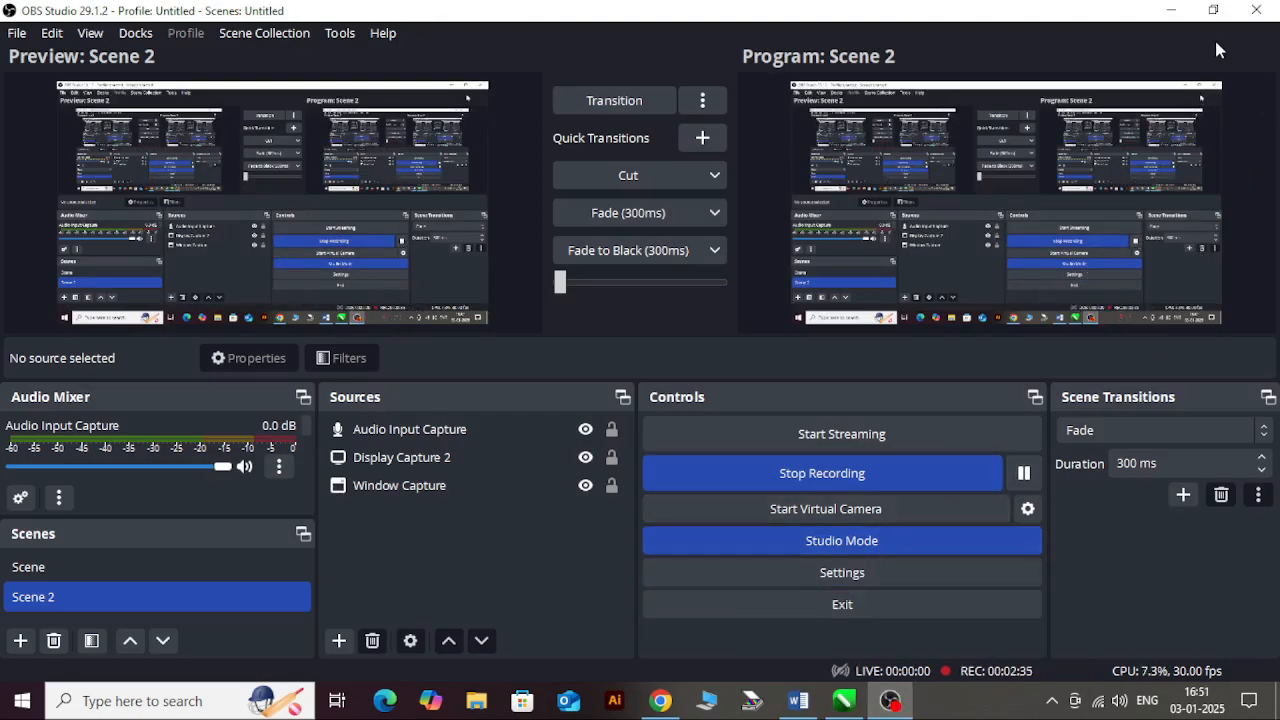
{"action": "left_click", "coordinate": [1171, 10]}
{"action": "key", "text": "Escape"}
Search the fonts for "lemon" and set the "01" text in LEMON MILK Bold
{"action": "scroll", "coordinate": [757, 360], "scroll_direction": "up", "scroll_amount": 1}
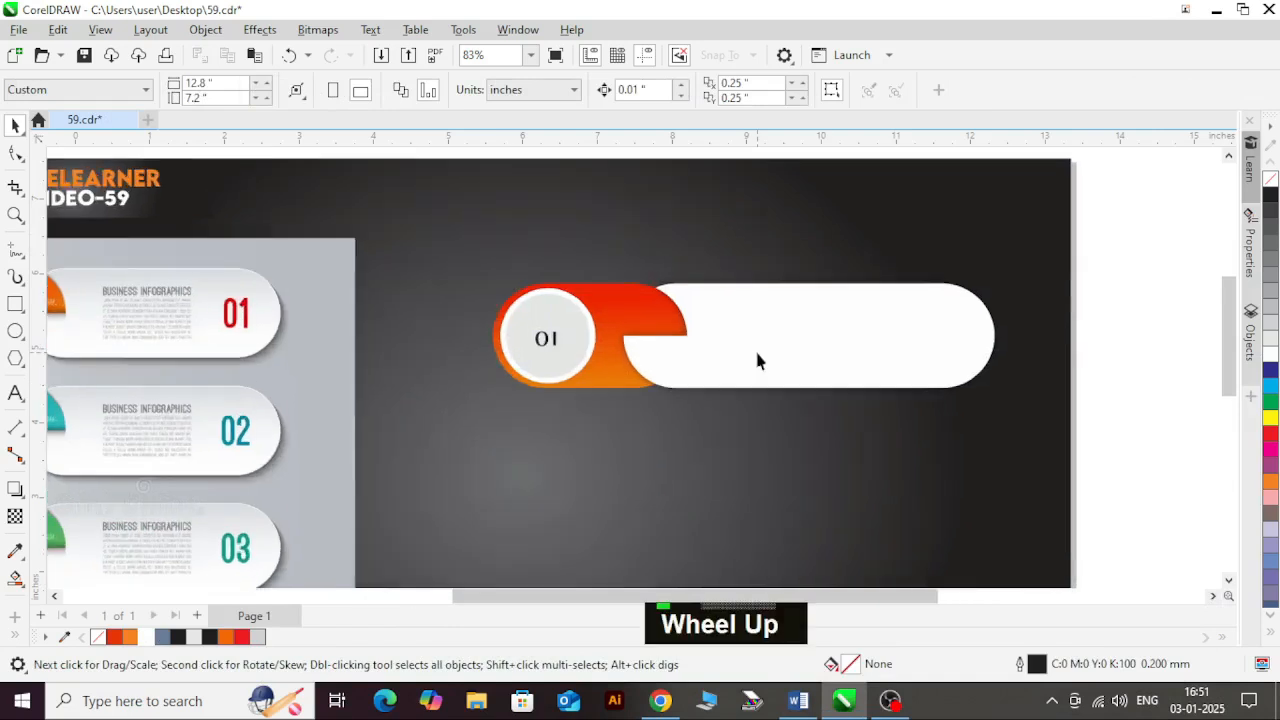
{"action": "scroll", "coordinate": [757, 360], "scroll_direction": "up", "scroll_amount": 1}
{"action": "left_click", "coordinate": [527, 352]}
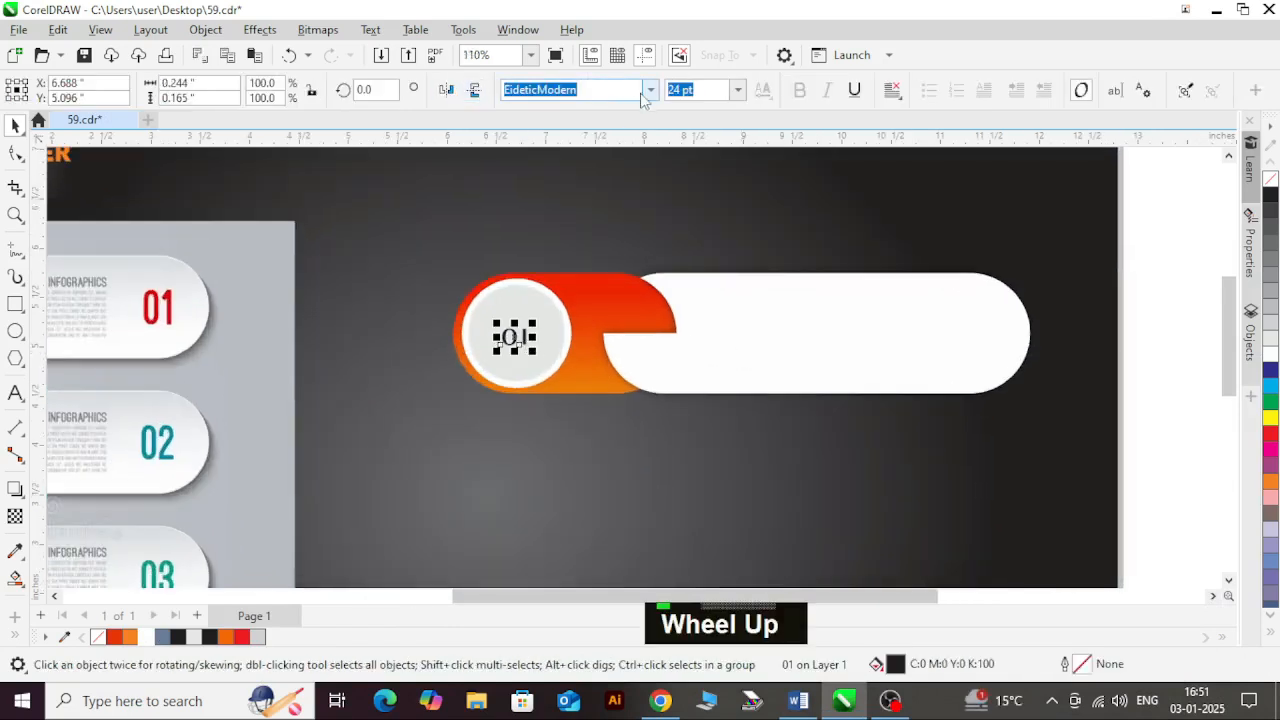
{"action": "left_click", "coordinate": [650, 91]}
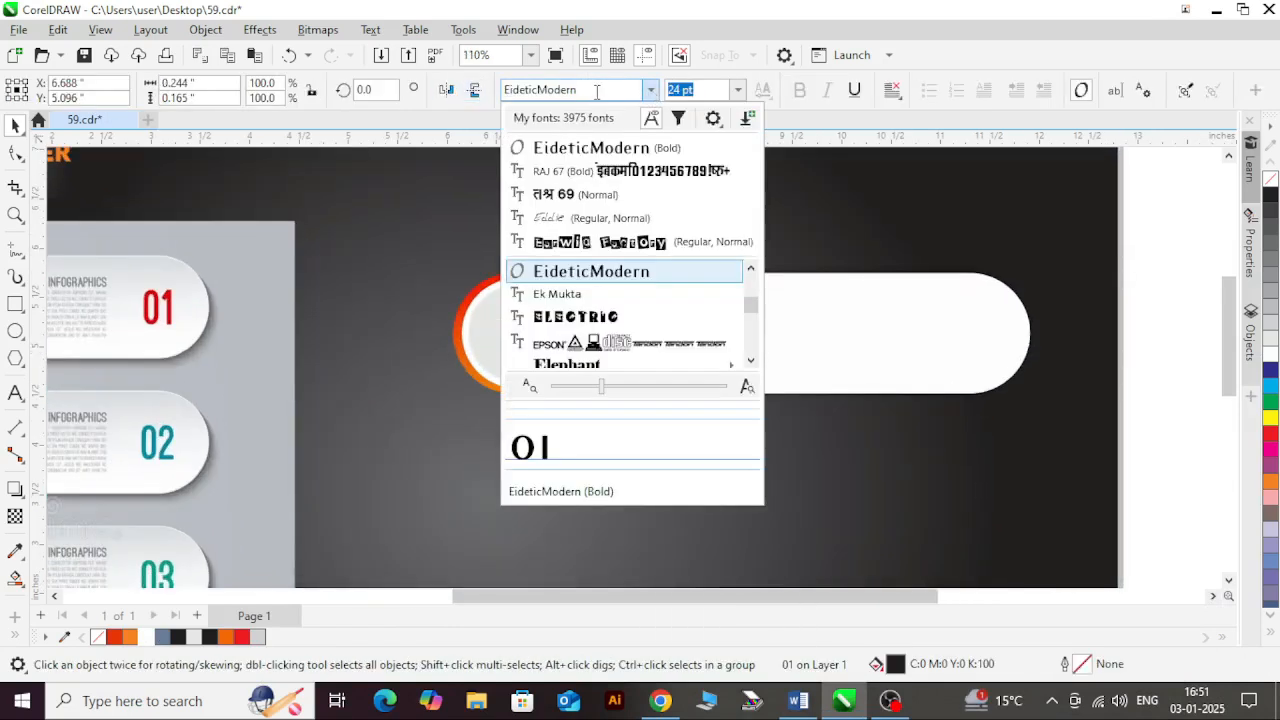
{"action": "double_click", "coordinate": [597, 91]}
{"action": "type", "text": "lemon"}
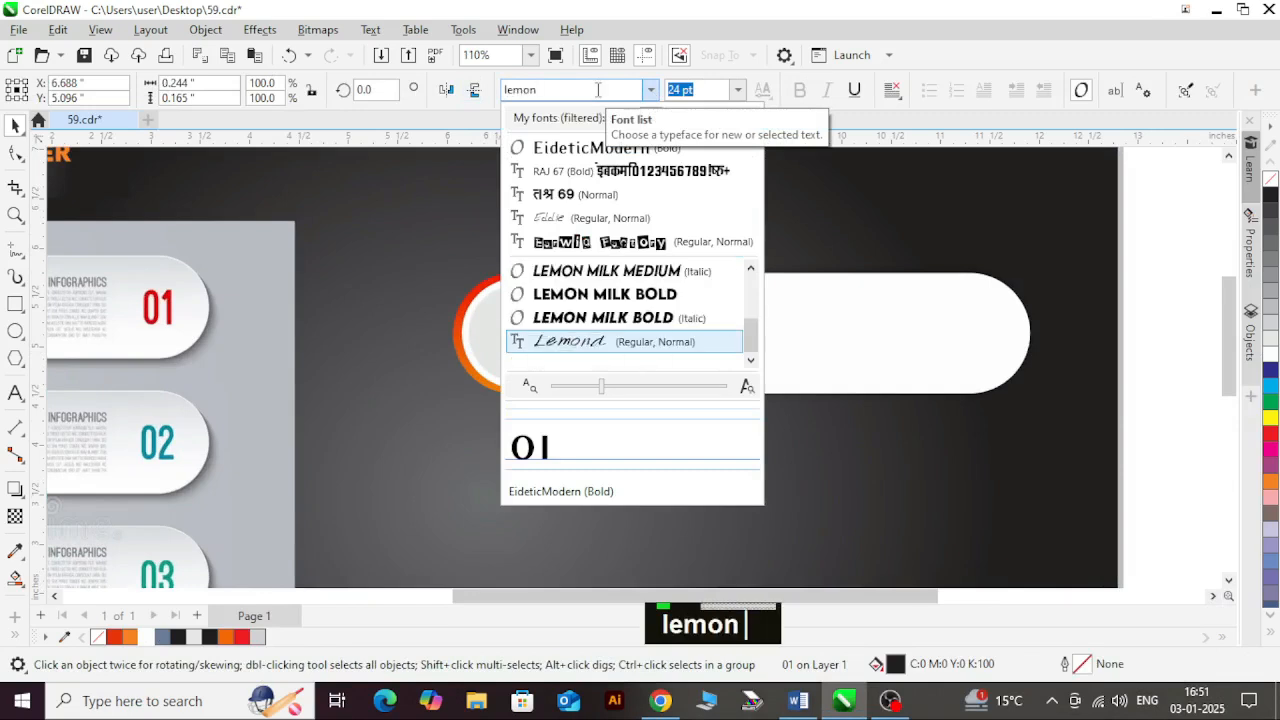
{"action": "left_click", "coordinate": [660, 296]}
Copy the "01" text straight across onto the white pill and replace the copy's wording with "CORELEARNER"
{"action": "scroll", "coordinate": [510, 355], "scroll_direction": "up", "scroll_amount": 1}
{"action": "scroll", "coordinate": [510, 355], "scroll_direction": "up", "scroll_amount": 1}
{"action": "left_click_drag", "start_coordinate": [512, 348], "coordinate": [985, 355]}
{"action": "right_click", "coordinate": [985, 355], "text": "ctrl"}
{"action": "key", "text": "F8"}
{"action": "key", "text": "ctrl+a"}
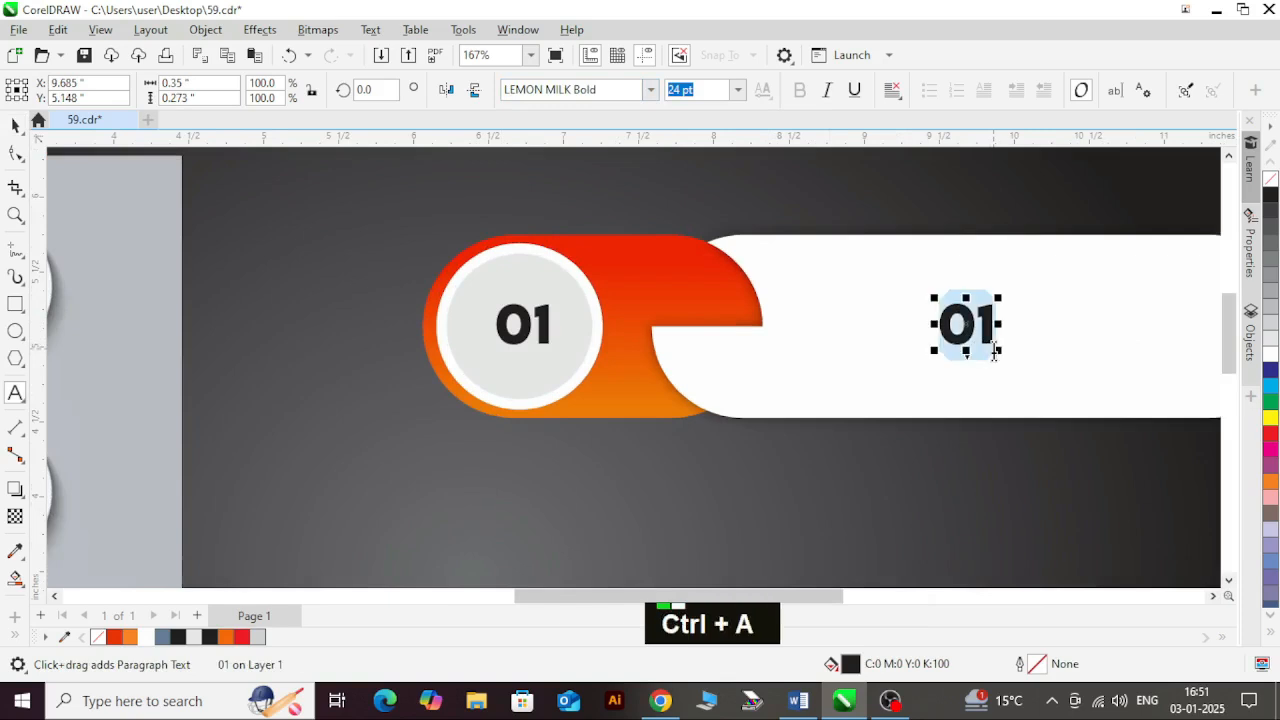
{"action": "type", "text": "corelearne"}
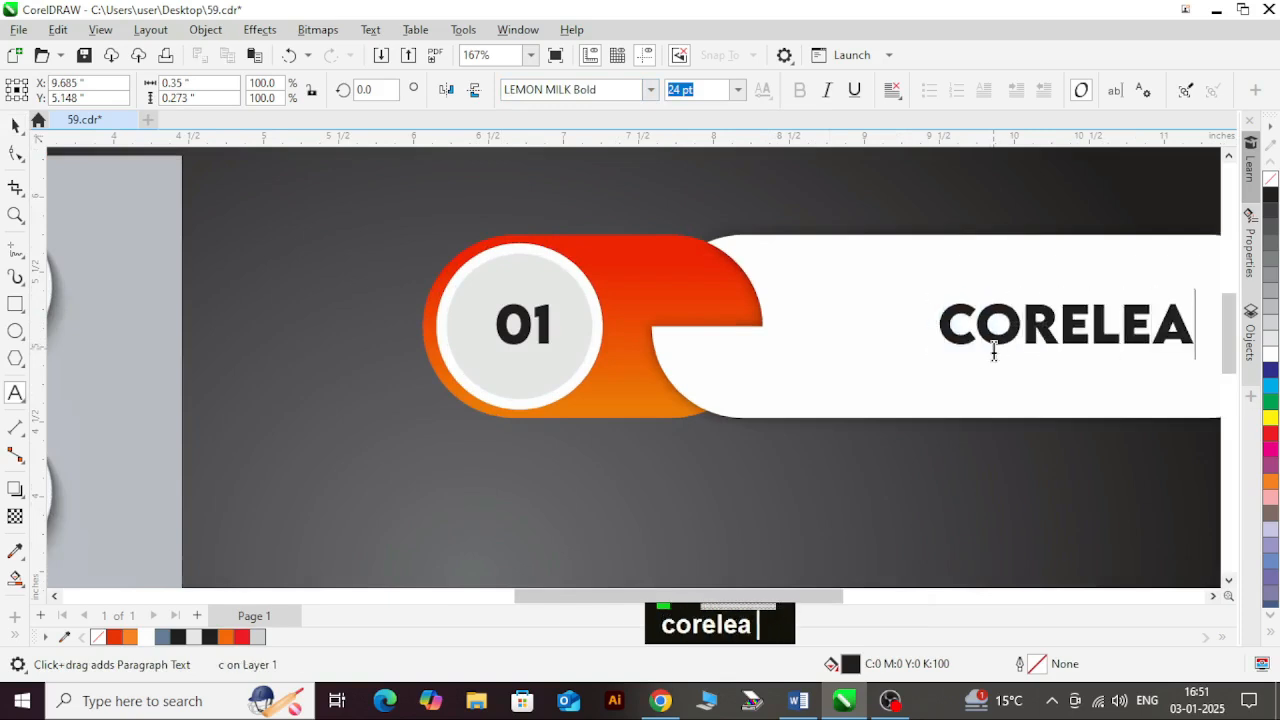
{"action": "type", "text": "r"}
{"action": "key", "text": "ctrl+space"}
Centre the "CORELEARNER" text horizontally on the white pill
{"action": "left_click", "coordinate": [948, 366], "text": "shift"}
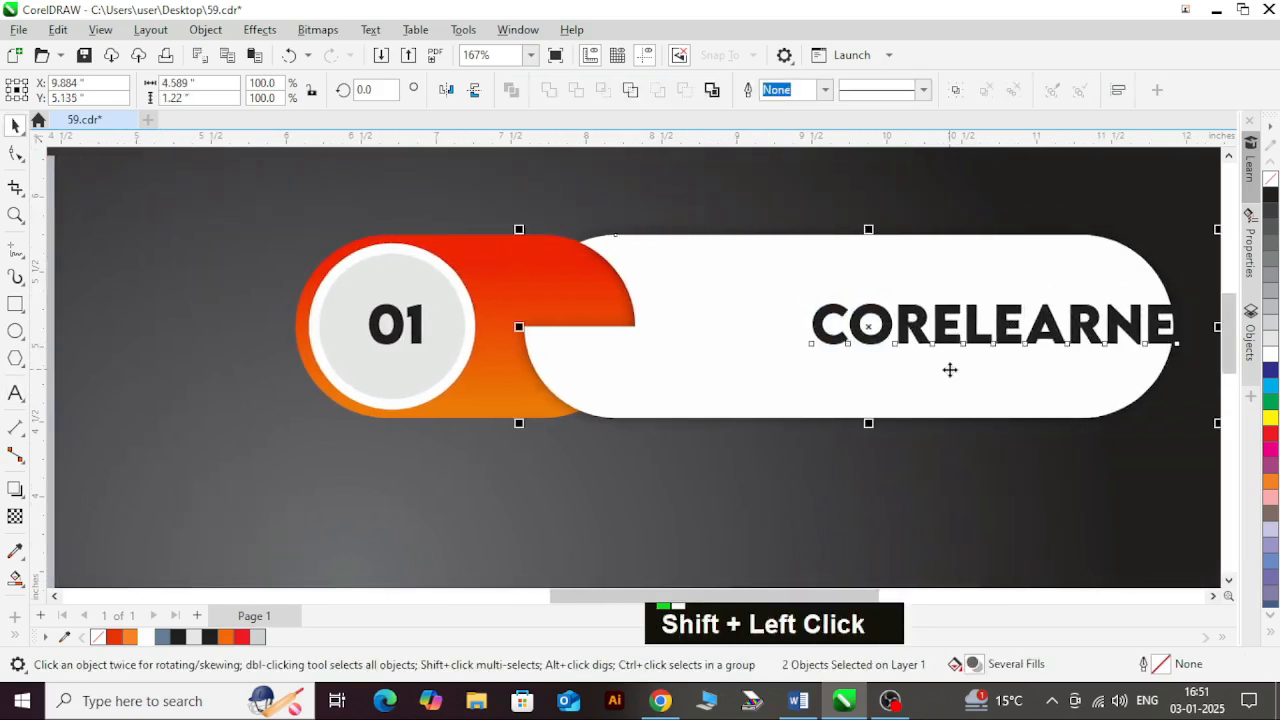
{"action": "key", "text": "c"}
{"action": "scroll", "coordinate": [721, 326], "scroll_direction": "down", "scroll_amount": 4}
{"action": "left_click", "coordinate": [1029, 331]}
{"action": "scroll", "coordinate": [837, 324], "scroll_direction": "up", "scroll_amount": 2}
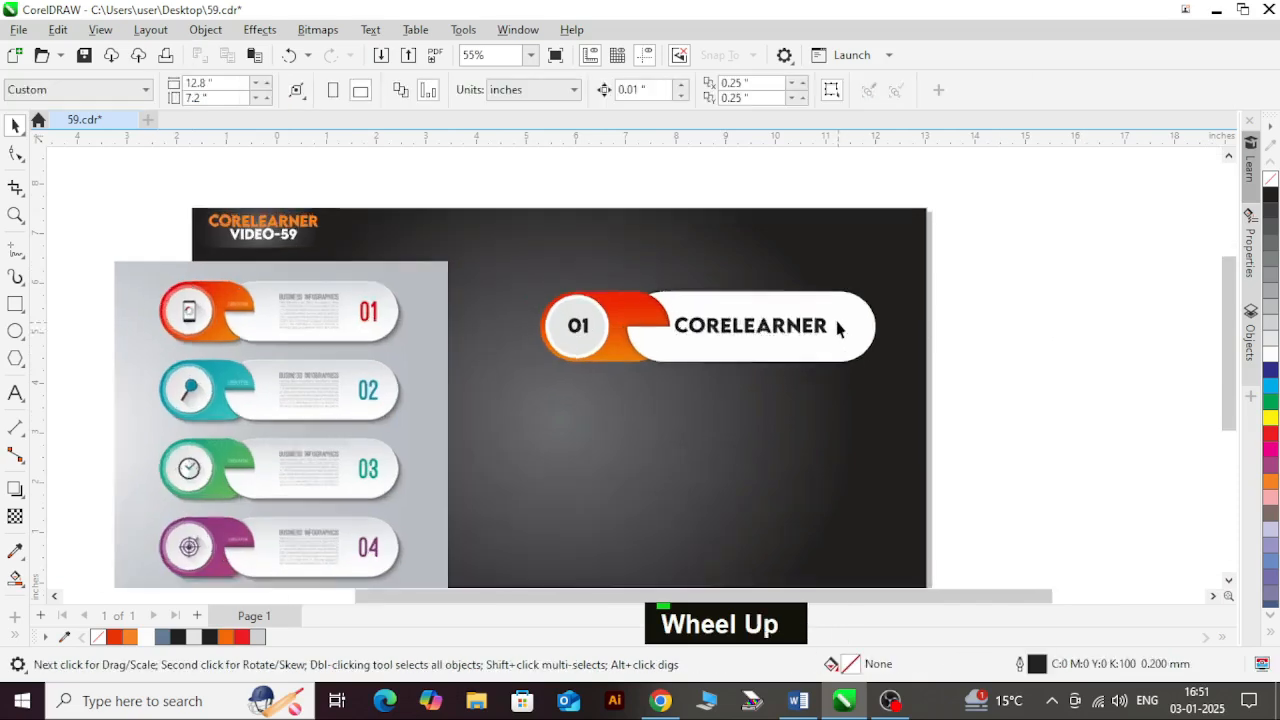
Copy only the Fill property from another object onto the "CORELEARNER" text with Copy Properties From
{"action": "left_click_drag", "start_coordinate": [775, 338], "coordinate": [789, 338]}
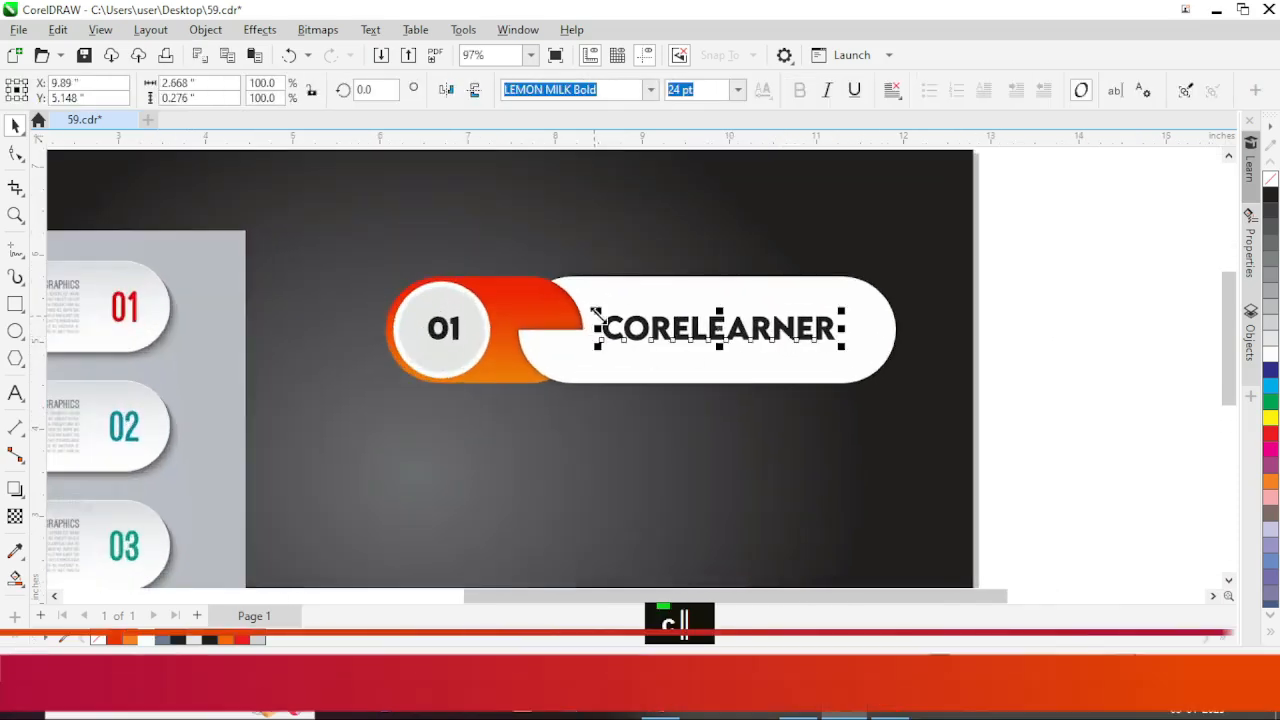
{"action": "left_click", "coordinate": [58, 29]}
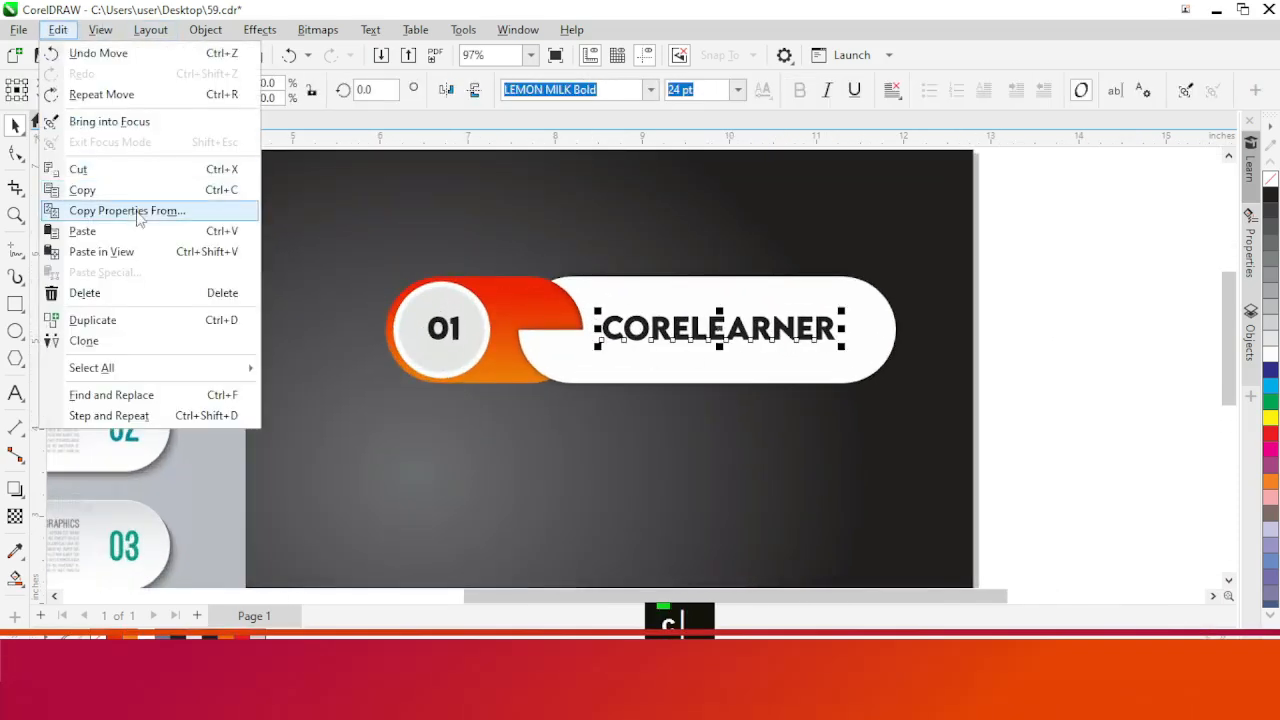
{"action": "left_click", "coordinate": [138, 212]}
{"action": "left_click", "coordinate": [490, 328]}
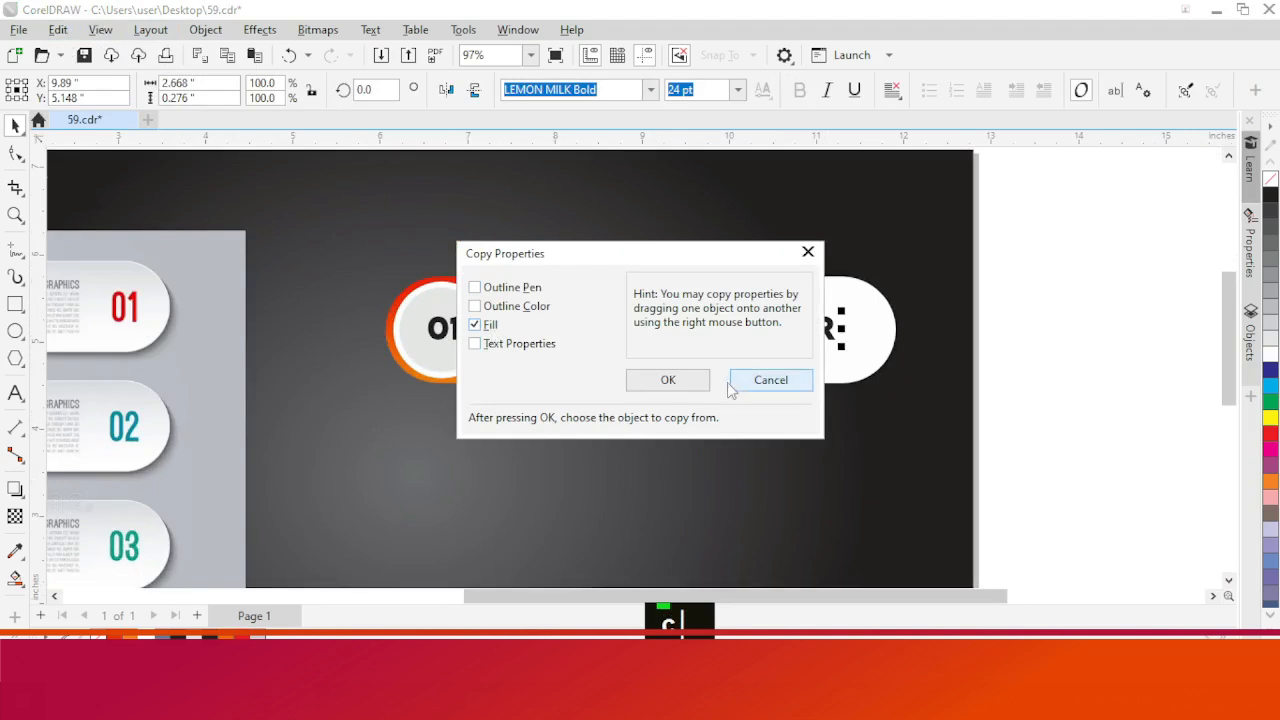
{"action": "left_click", "coordinate": [668, 380]}
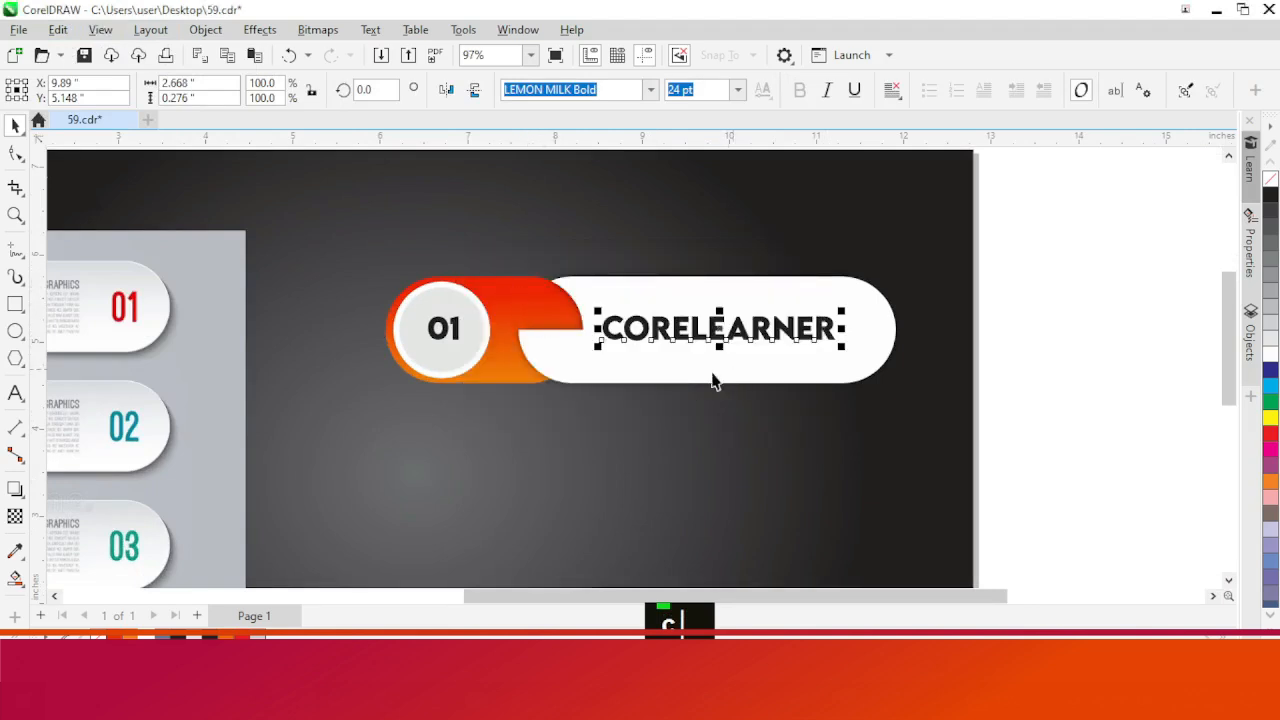
{"action": "left_click", "coordinate": [826, 330]}
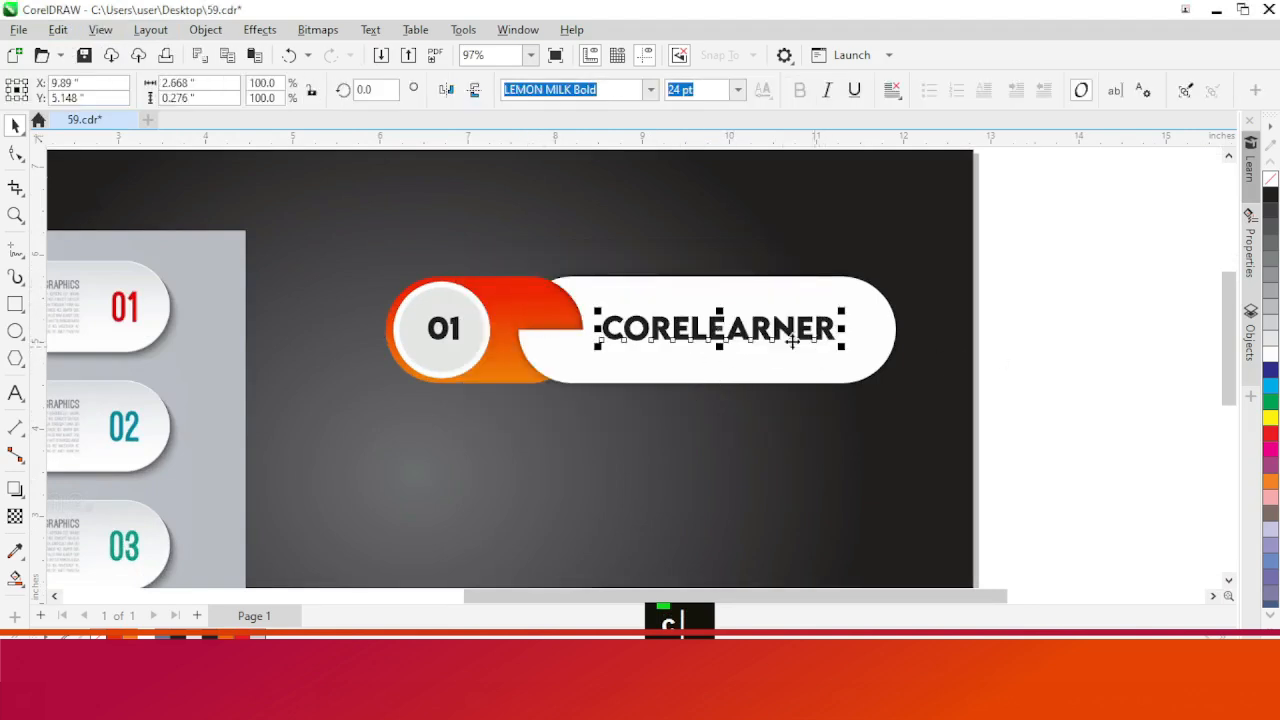